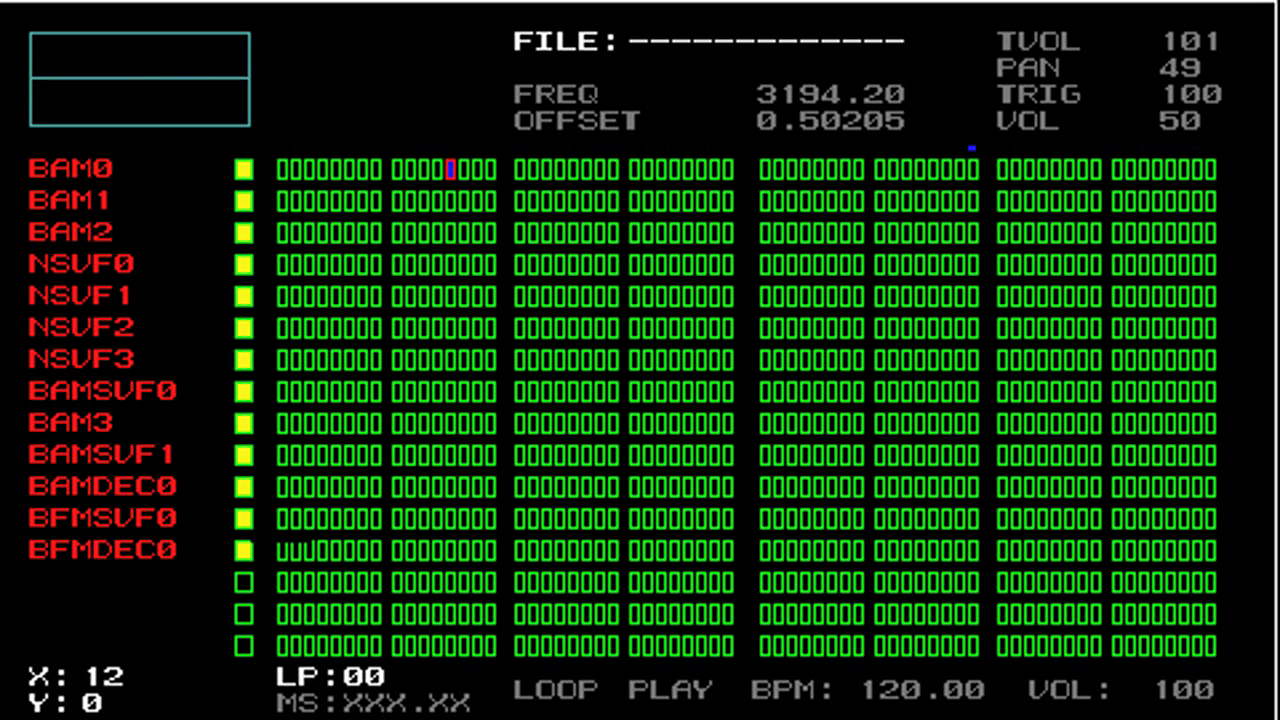
Place a trigger at step 0 of the BAM0 track
key("Left")
key("Left")
key("Left")
key("Left")
key("Left")
key("Left")
key("Left")
key("Left")
key("Left")
key("Left")
key("Left")
key("Left")
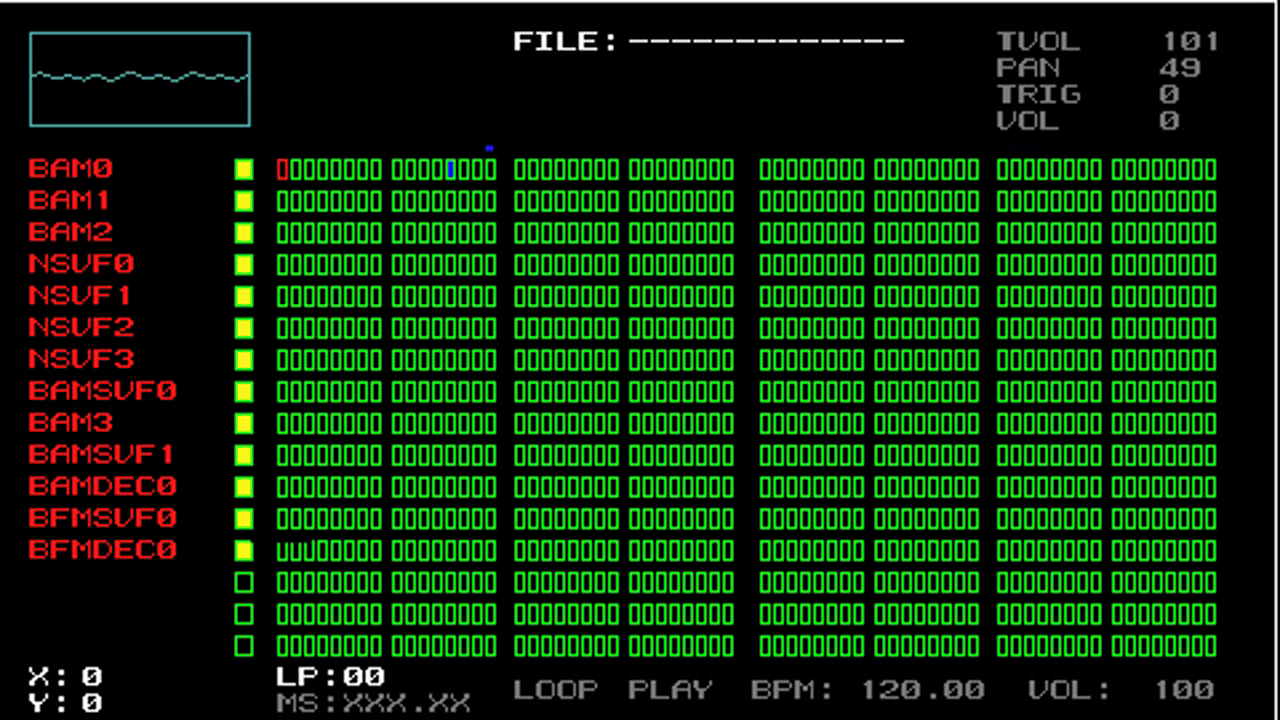
key("Return")
Place a trigger at step 8 of the BAM0 track
key("Right")
key("Right")
key("Right")
key("Right")
key("Right")
key("Right")
key("Right")
key("Right")
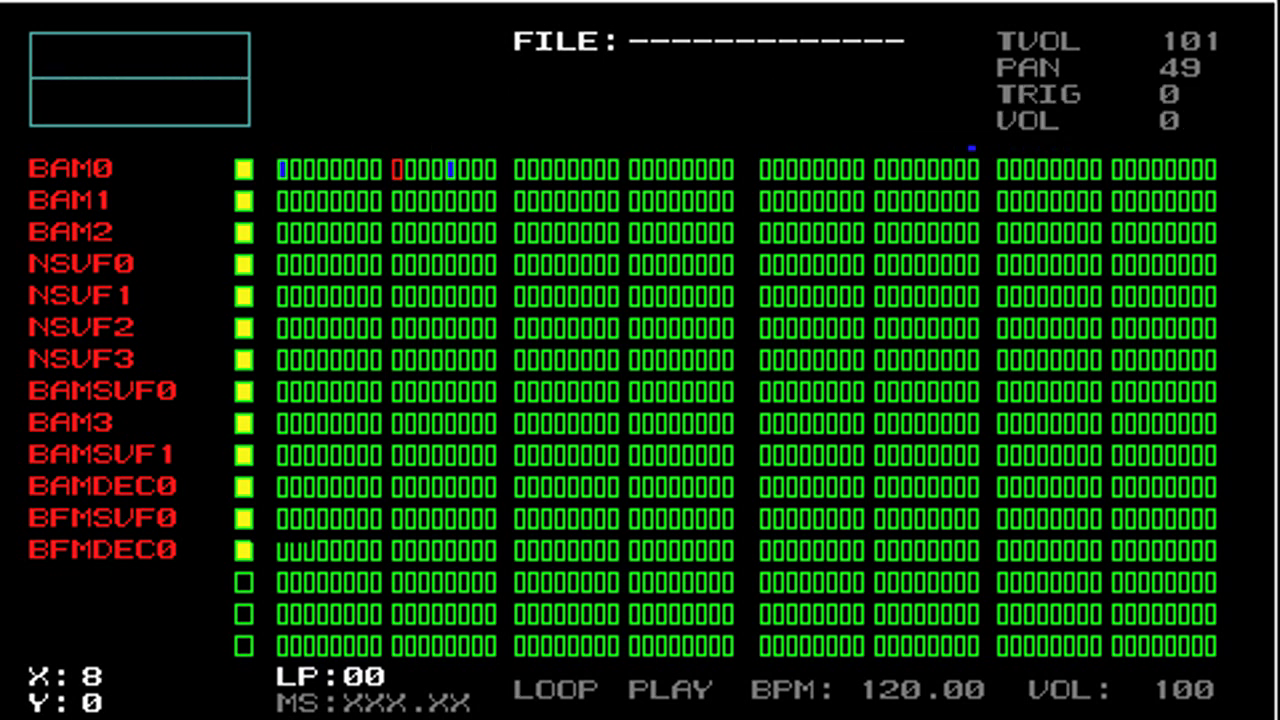
key("Return")
Place a trigger at step 16 of the BAM0 track
key("ctrl+Right")
key("ctrl+Right")
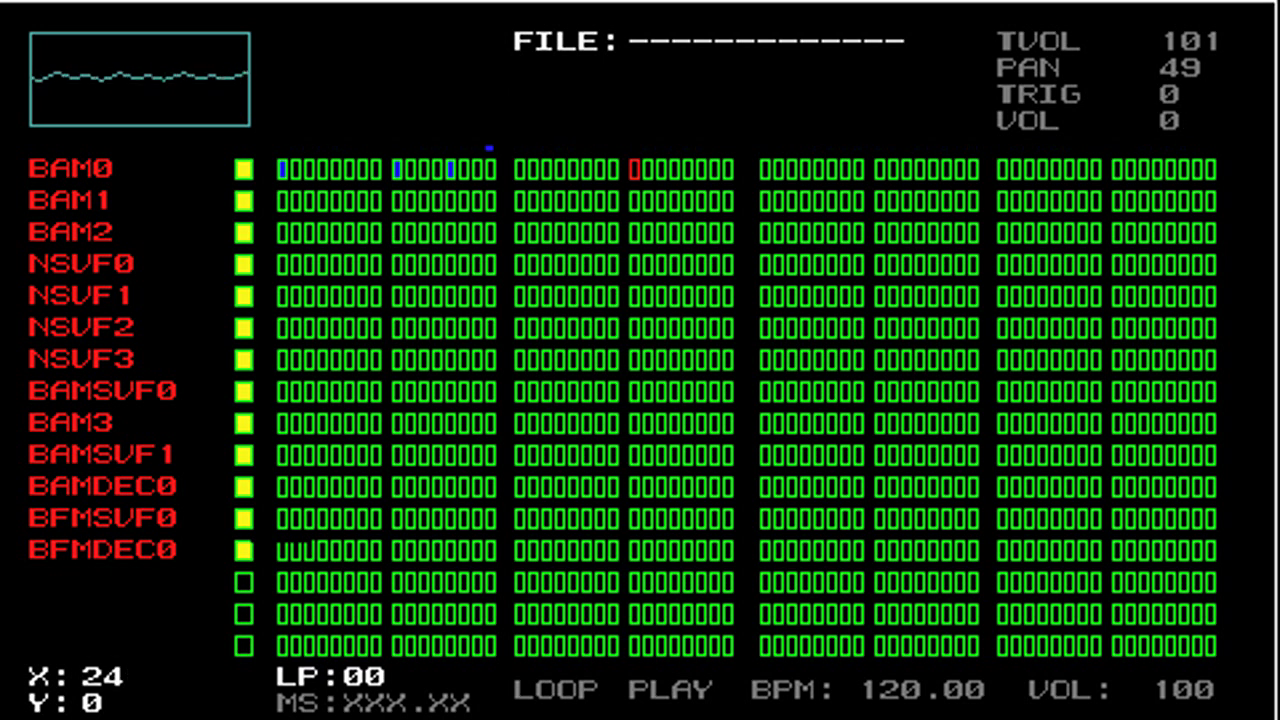
key("ctrl+Left")
key("Return")
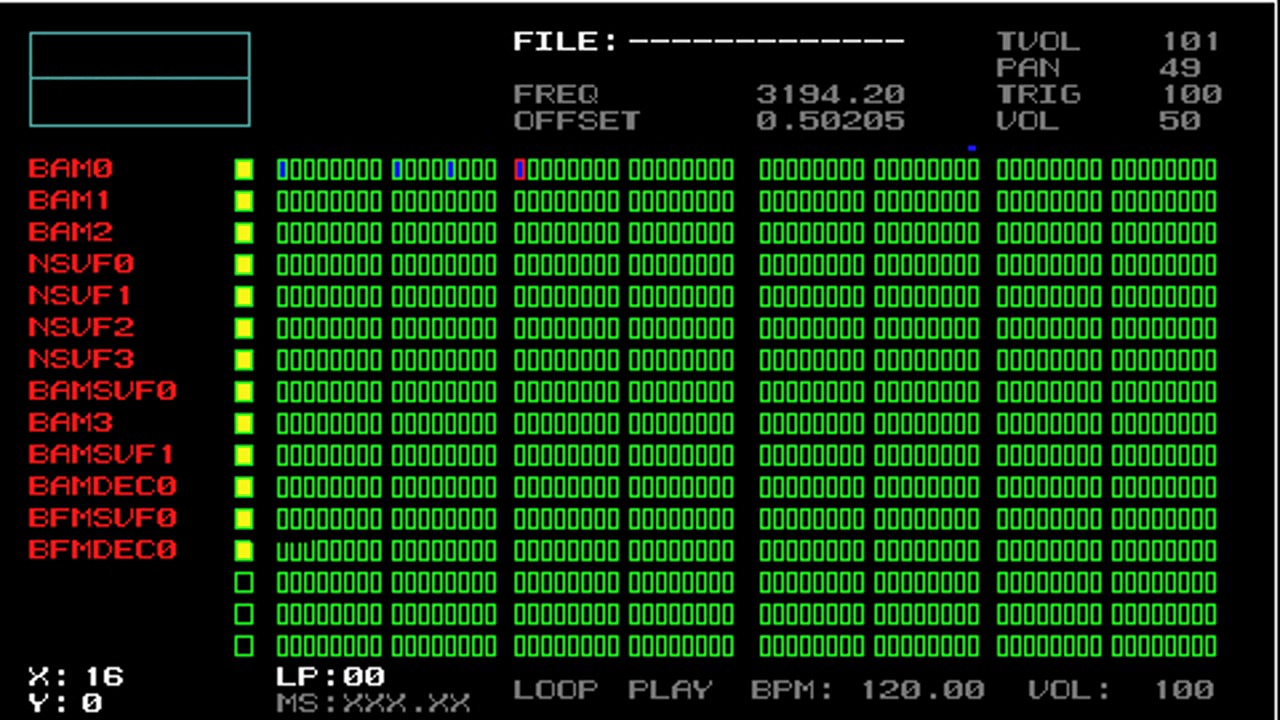
Examine the existing BAM0 triggers between steps 0 and 16, ending on the one at step 16
key("shift+Left")
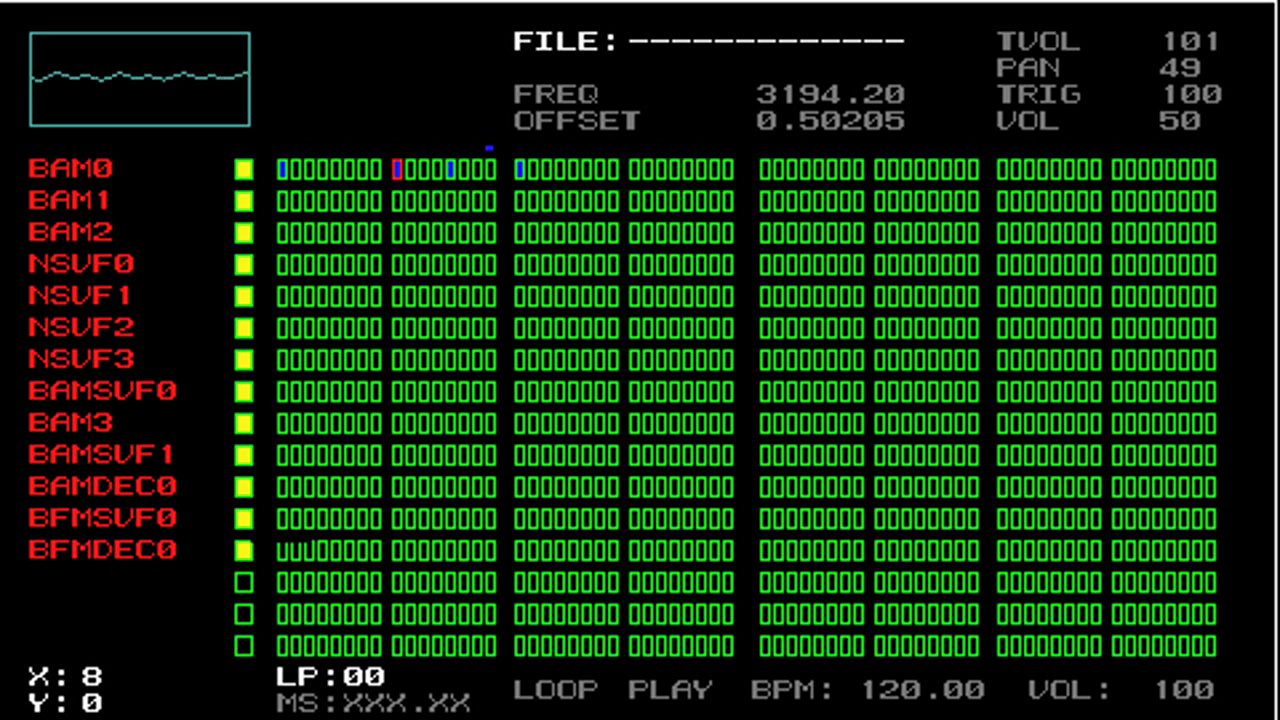
key("shift+Right")
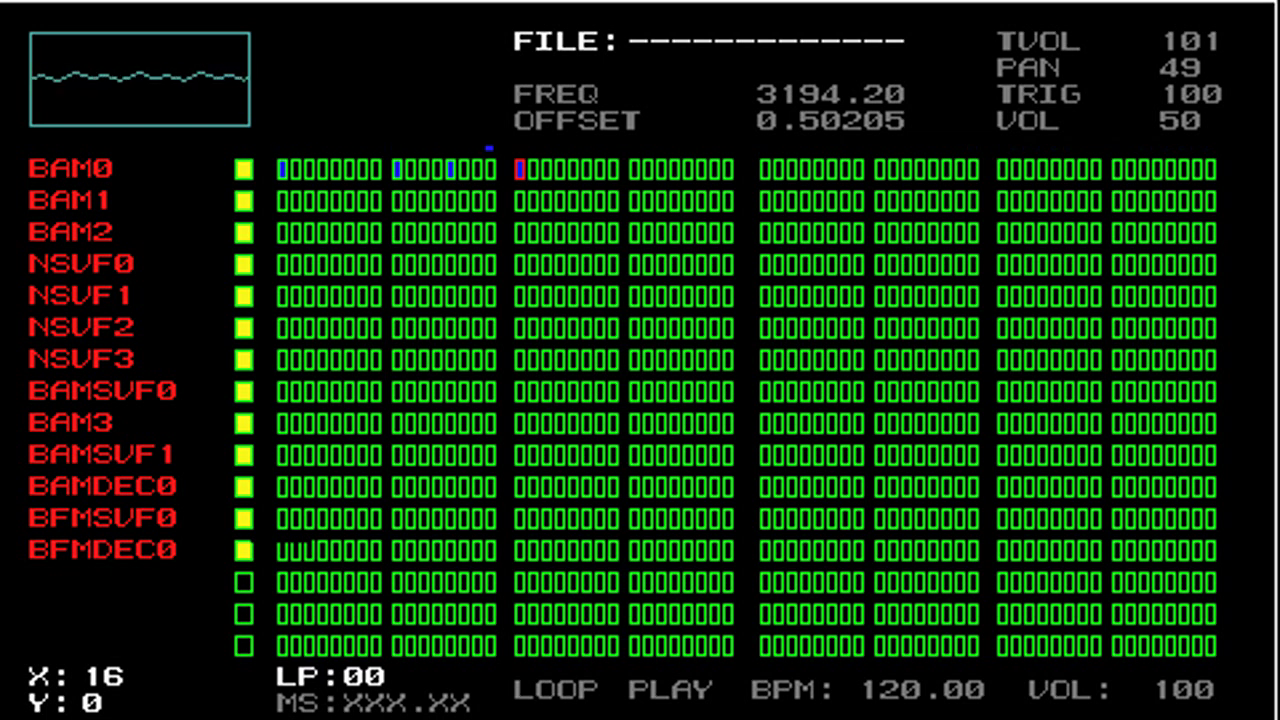
key("Left")
key("Left")
key("Left")
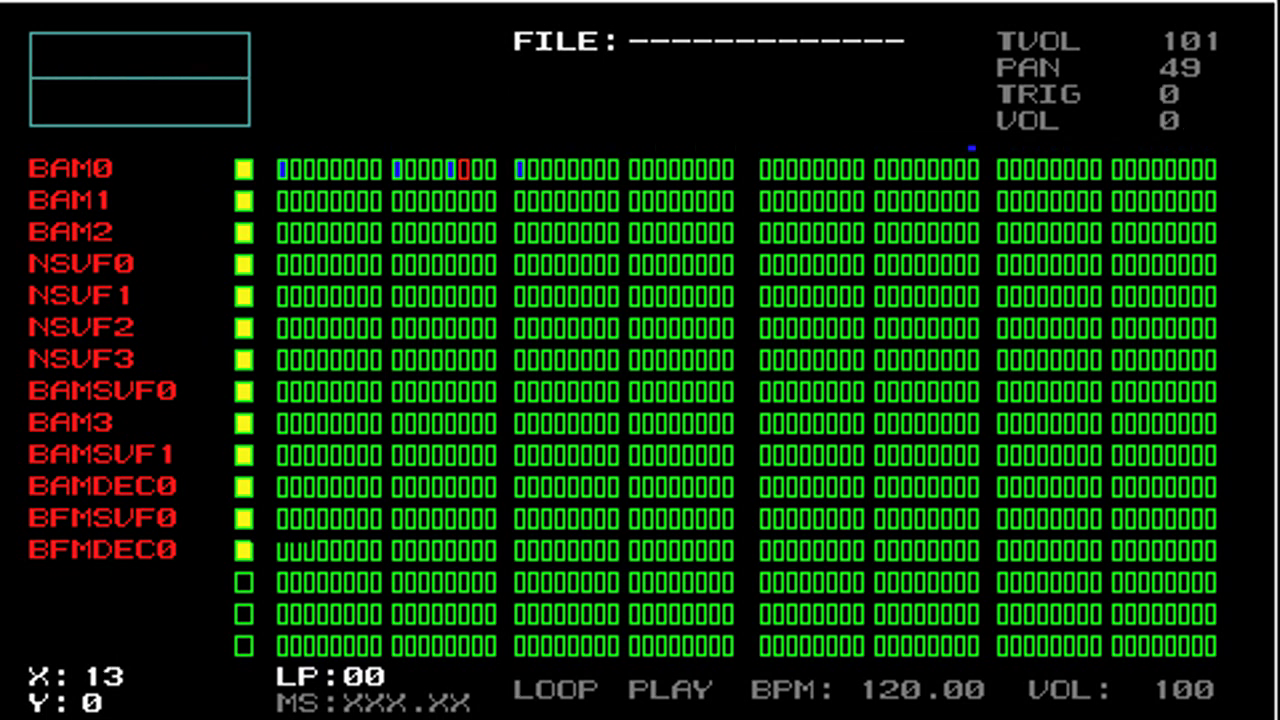
key("Left")
key("shift+Left")
key("shift+Left")
key("shift+Right")
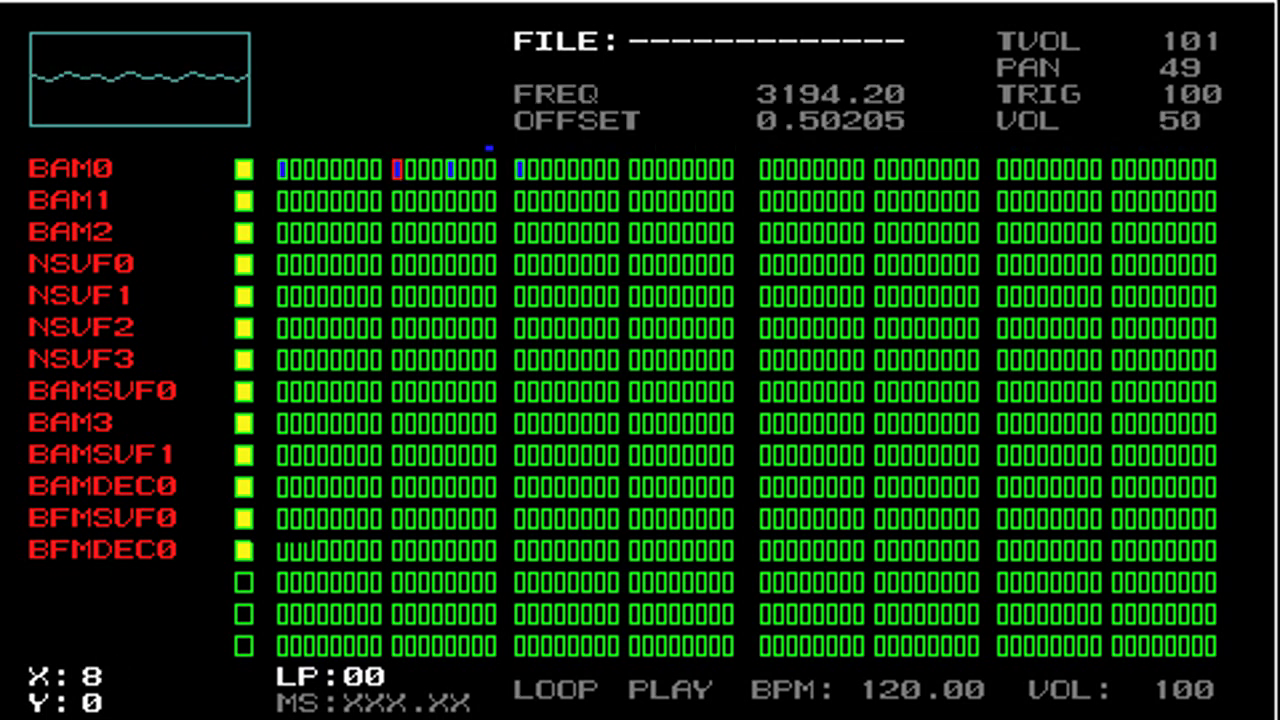
key("shift+Right")
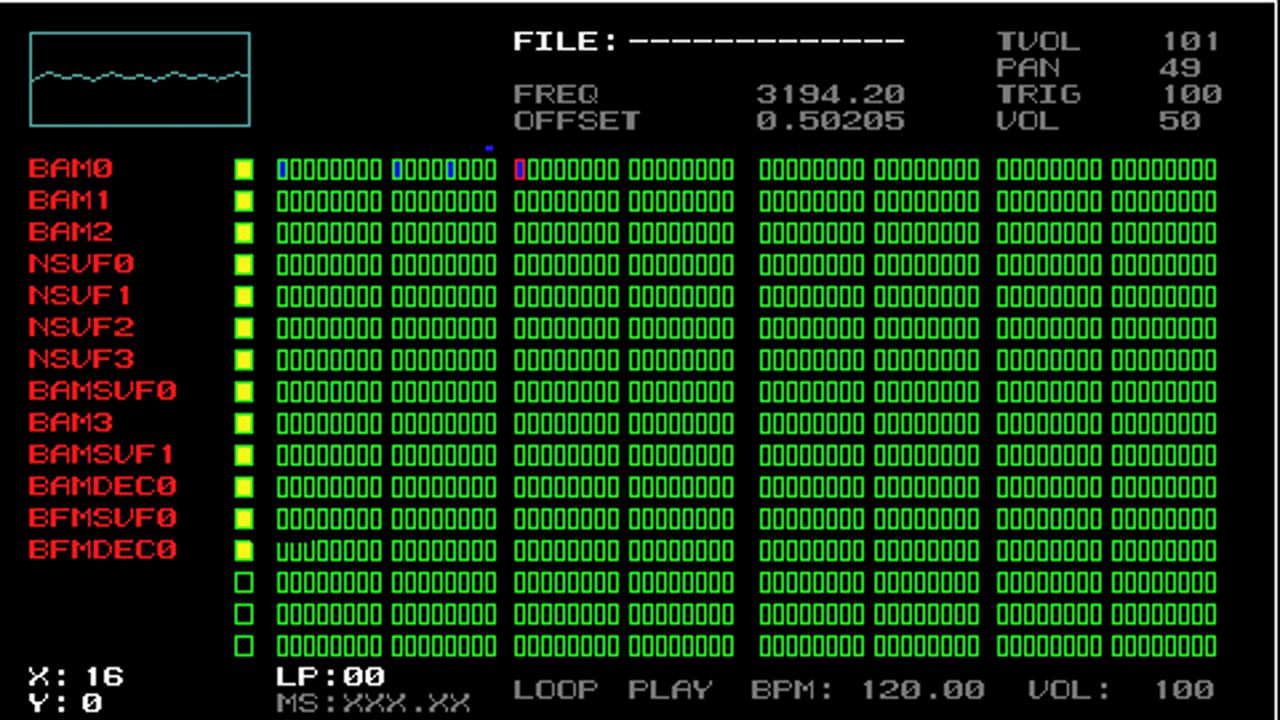
Set the frequency of the BAM0 trigger at step 16 to 1503.20
key("Tab")
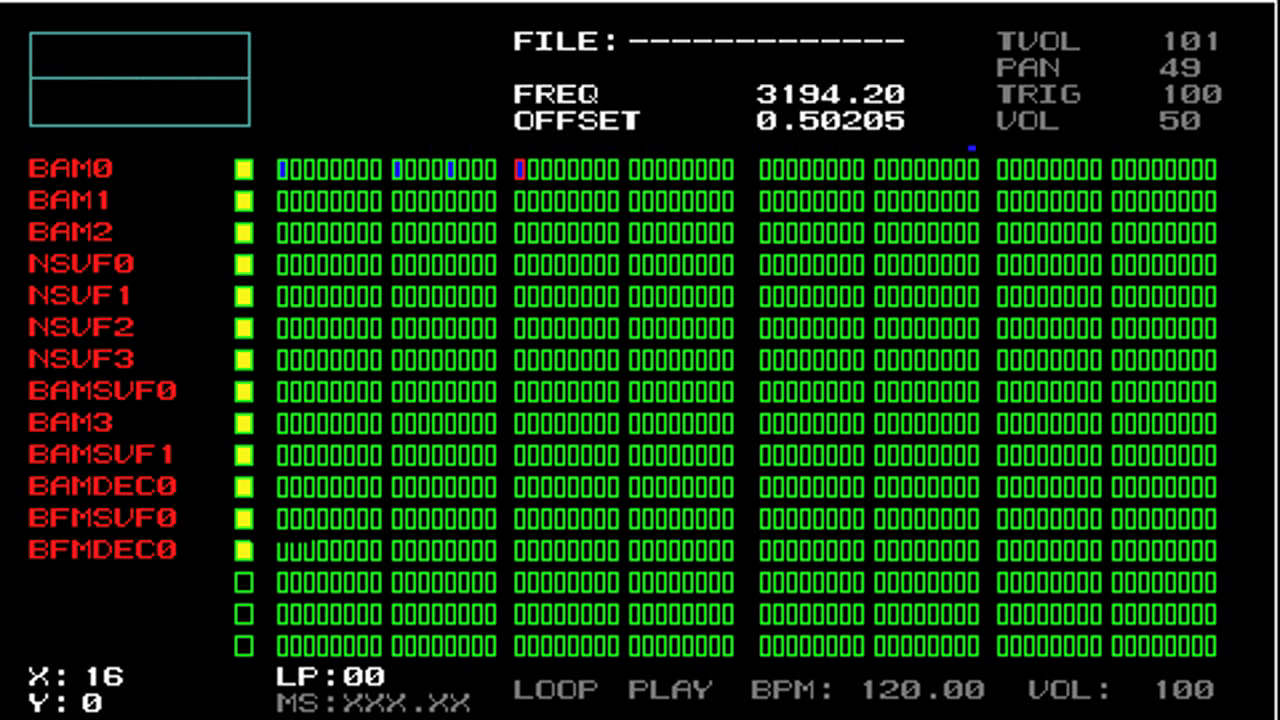
key("Down")
key("Down")
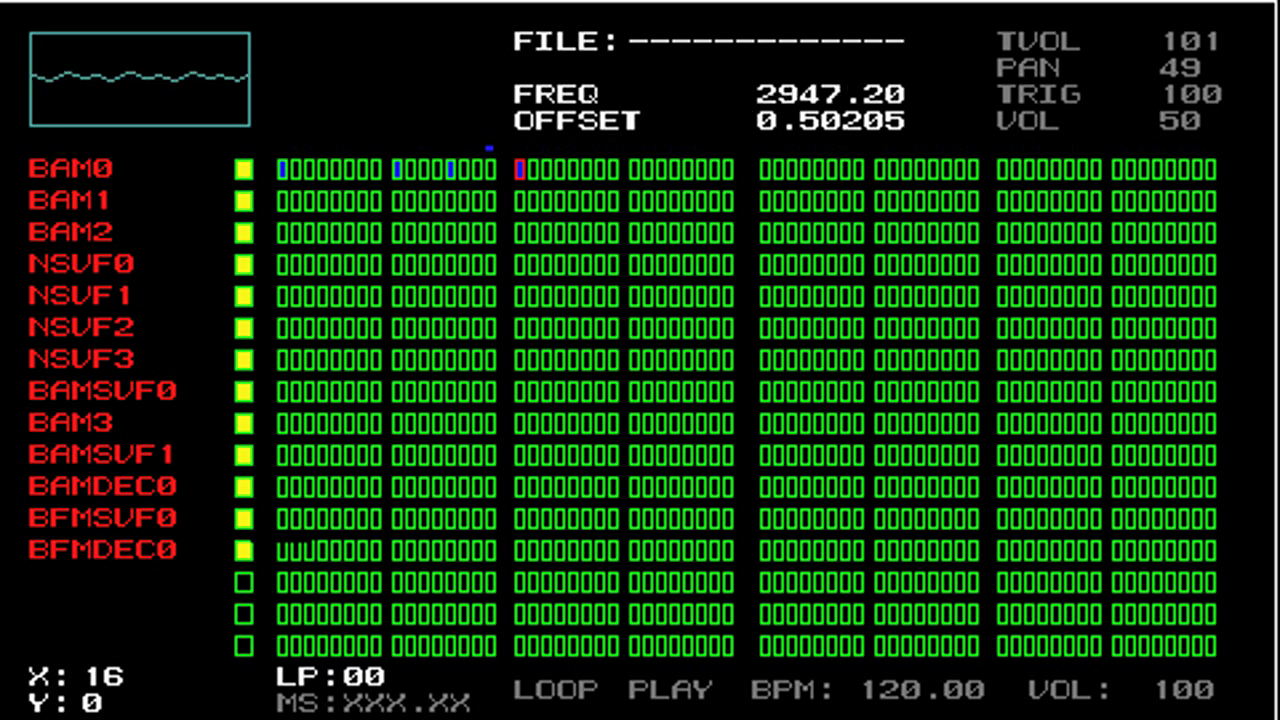
key("Down")
key("Down")
key("Down")
key("Down")
key("Down")
key("Down")
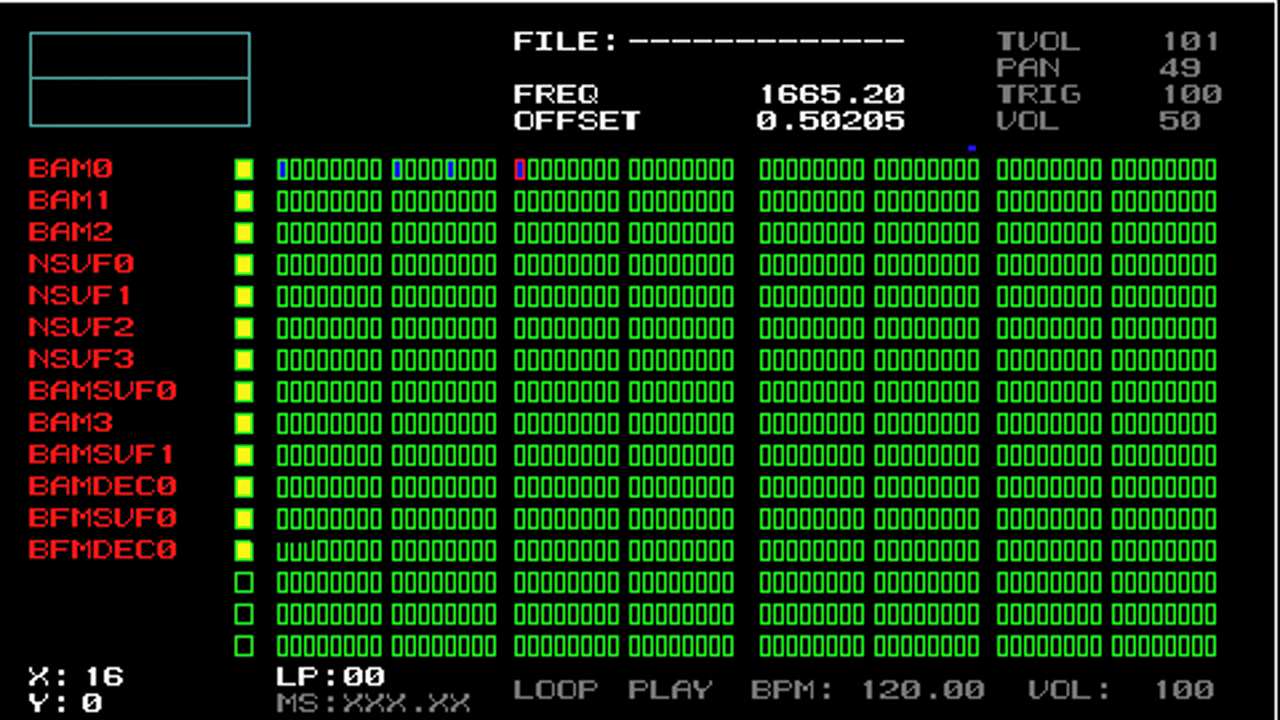
key("Down")
key("Down")
key("Down")
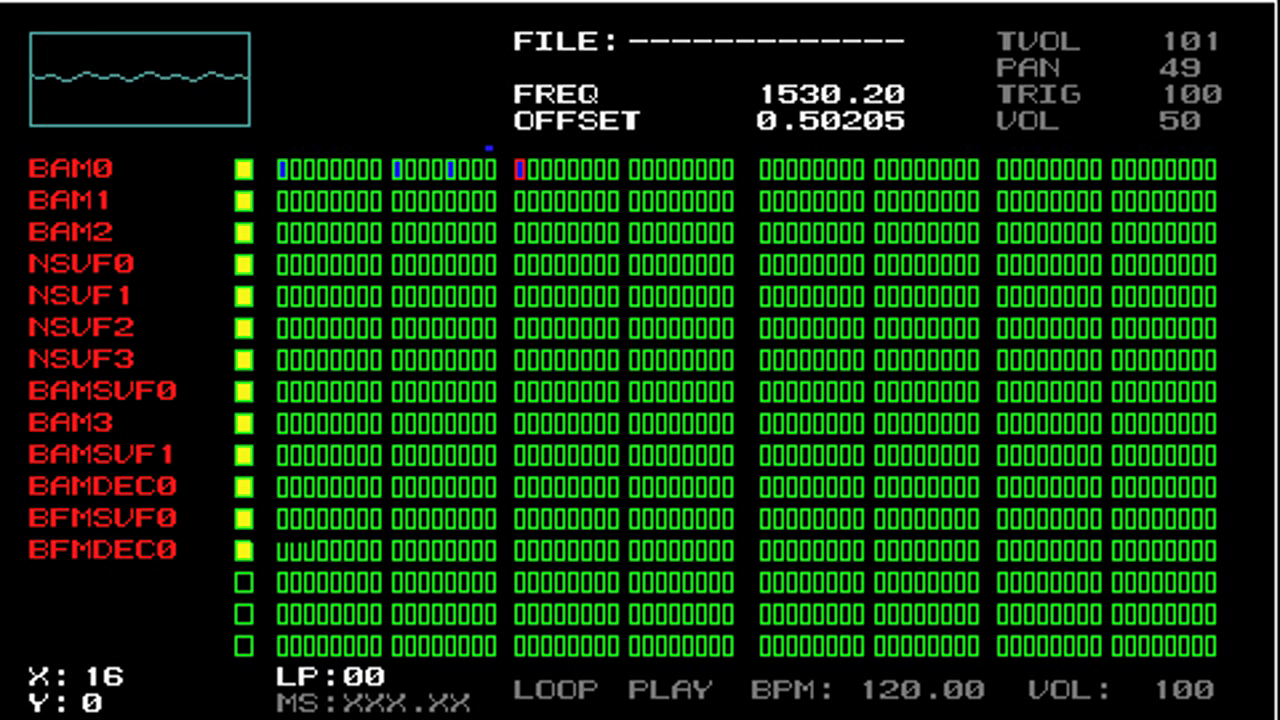
key("Escape")
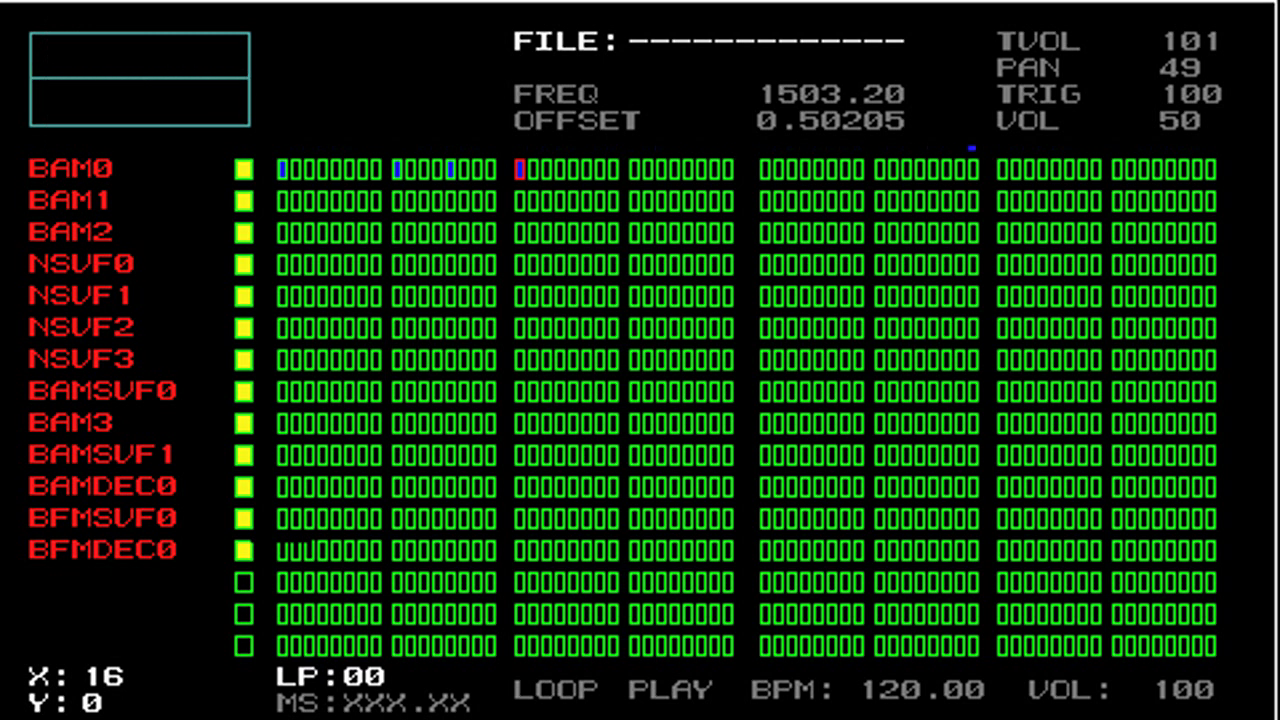
Place triggers at steps 20 and 24 of the BAM0 track
key("Right")
key("Right")
key("Right")
key("Right")
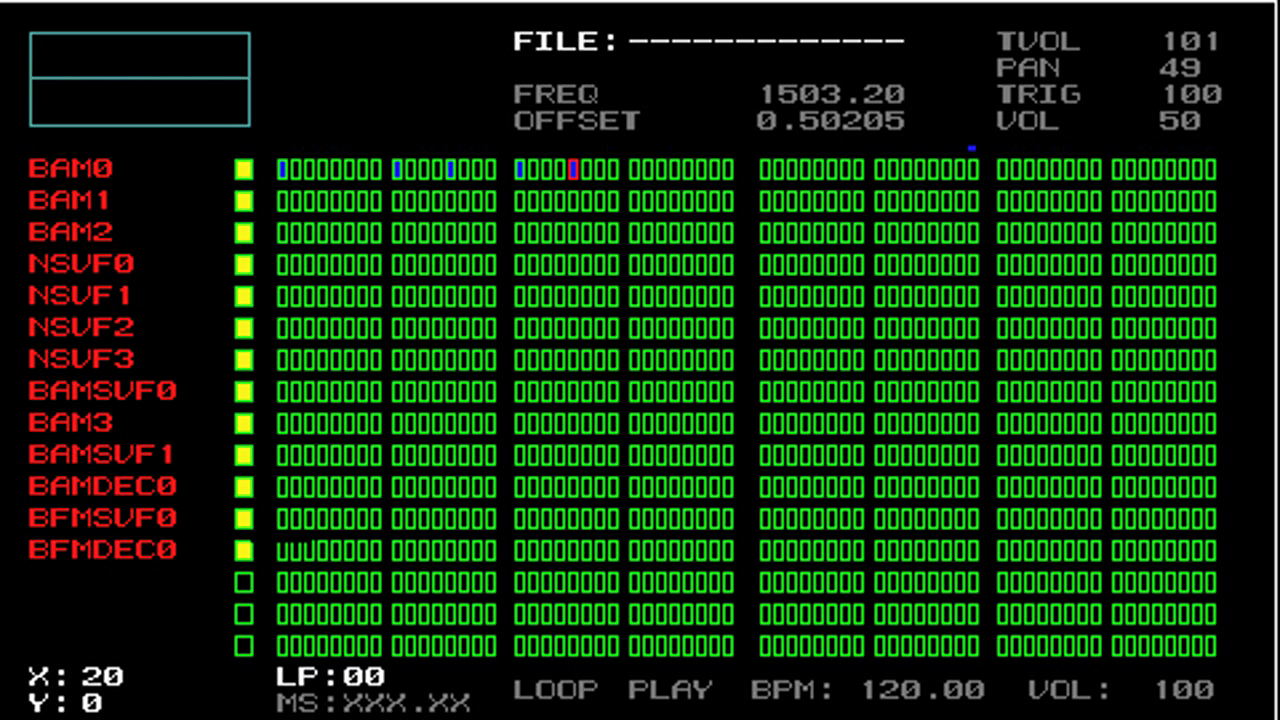
key("Right")
key("Right")
key("Right")
key("Right")
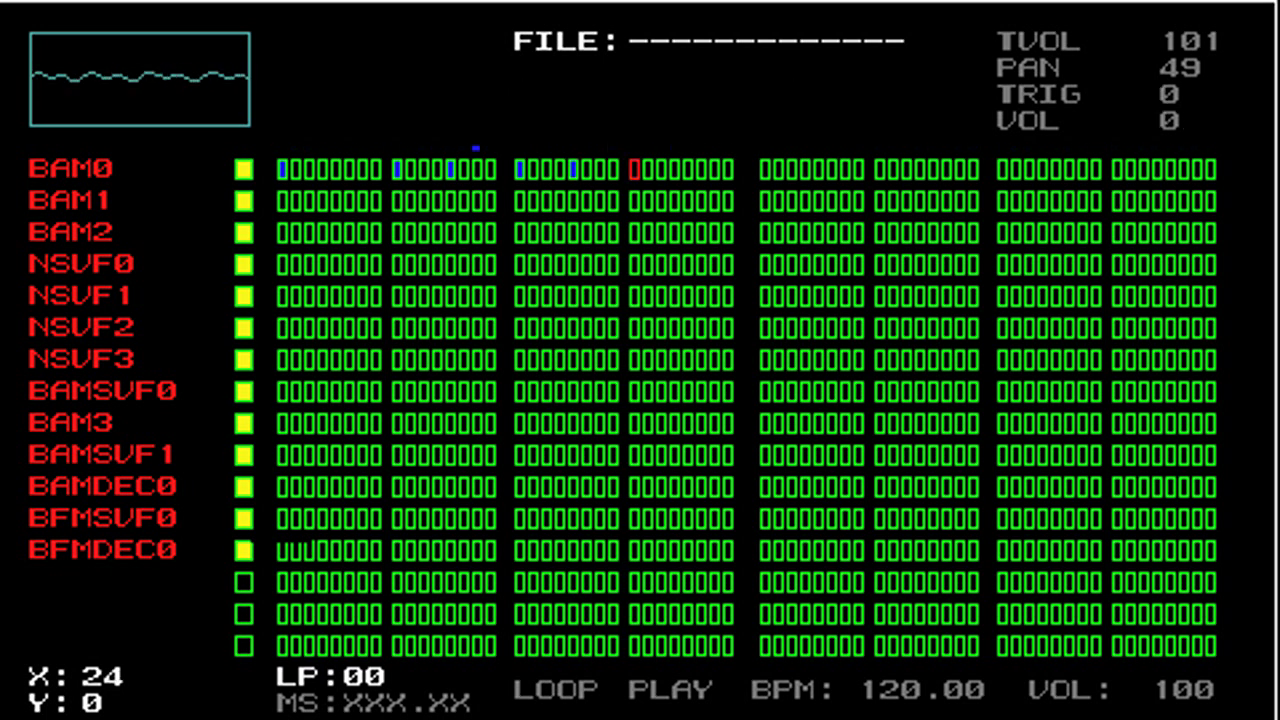
key("Return")
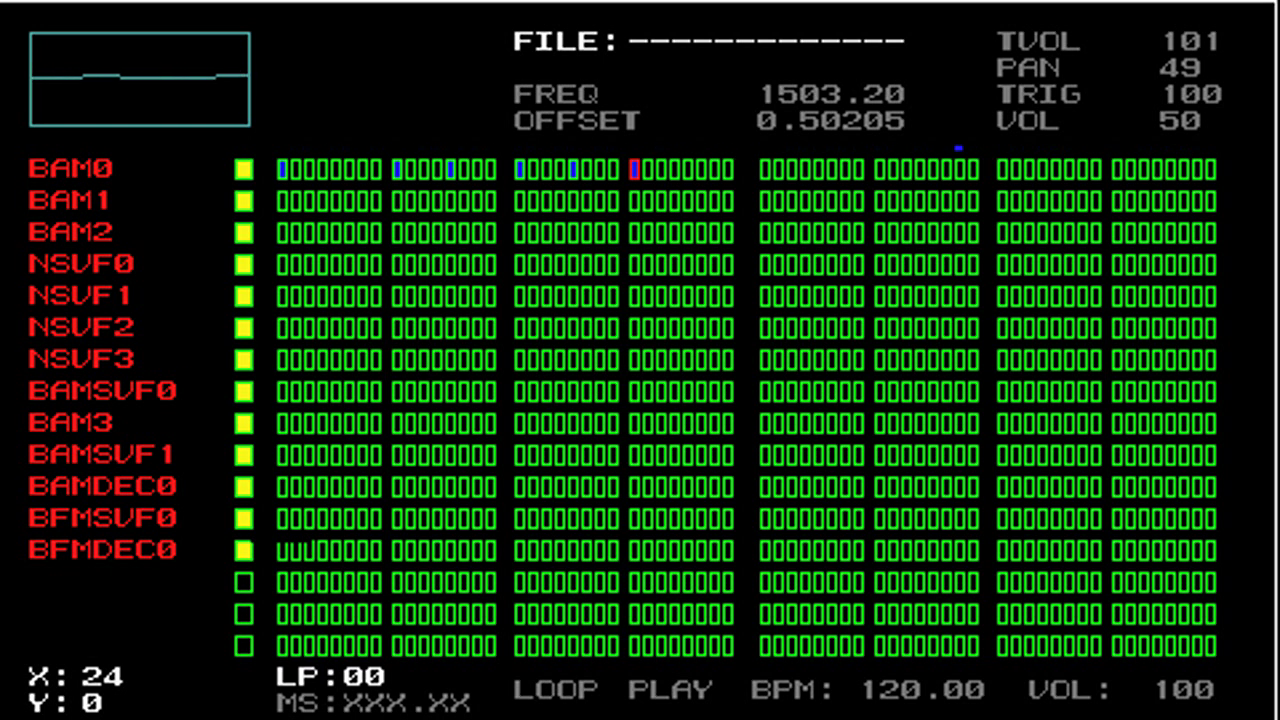
Copy the settings of the BAM0 trigger at step 8 onto the trigger at step 24
key("Left")
key("Left")
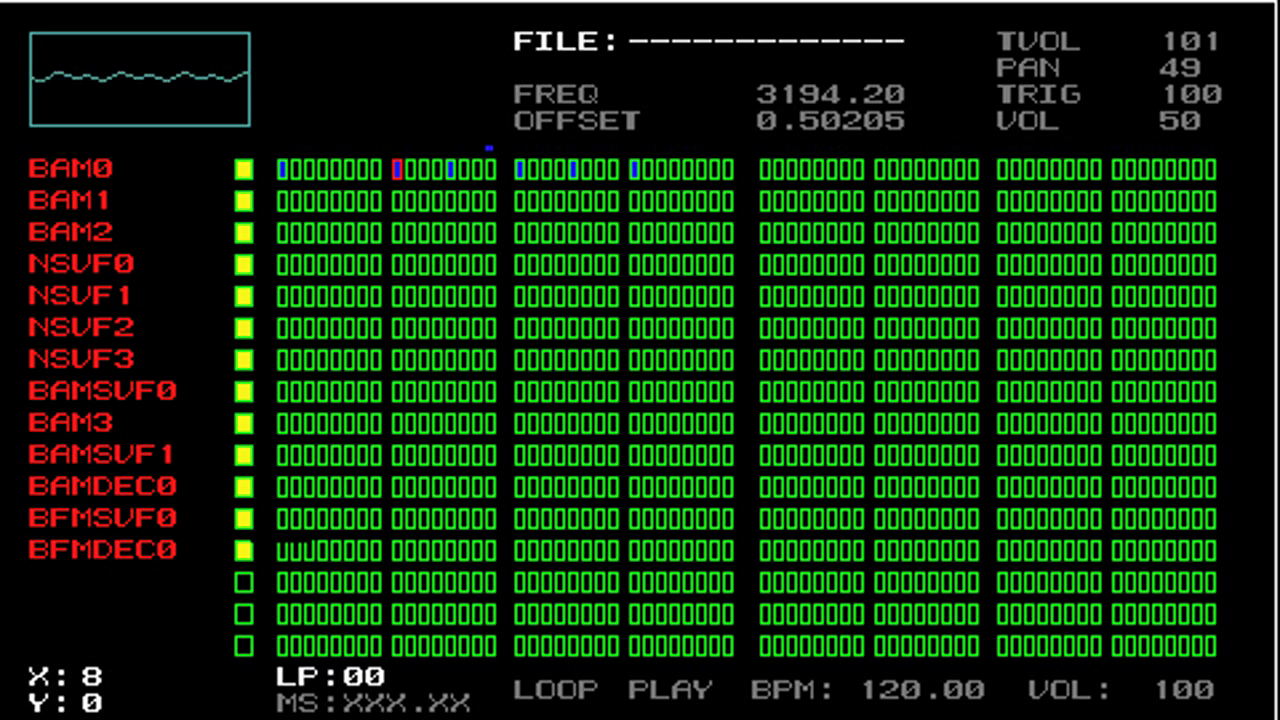
key("Tab")
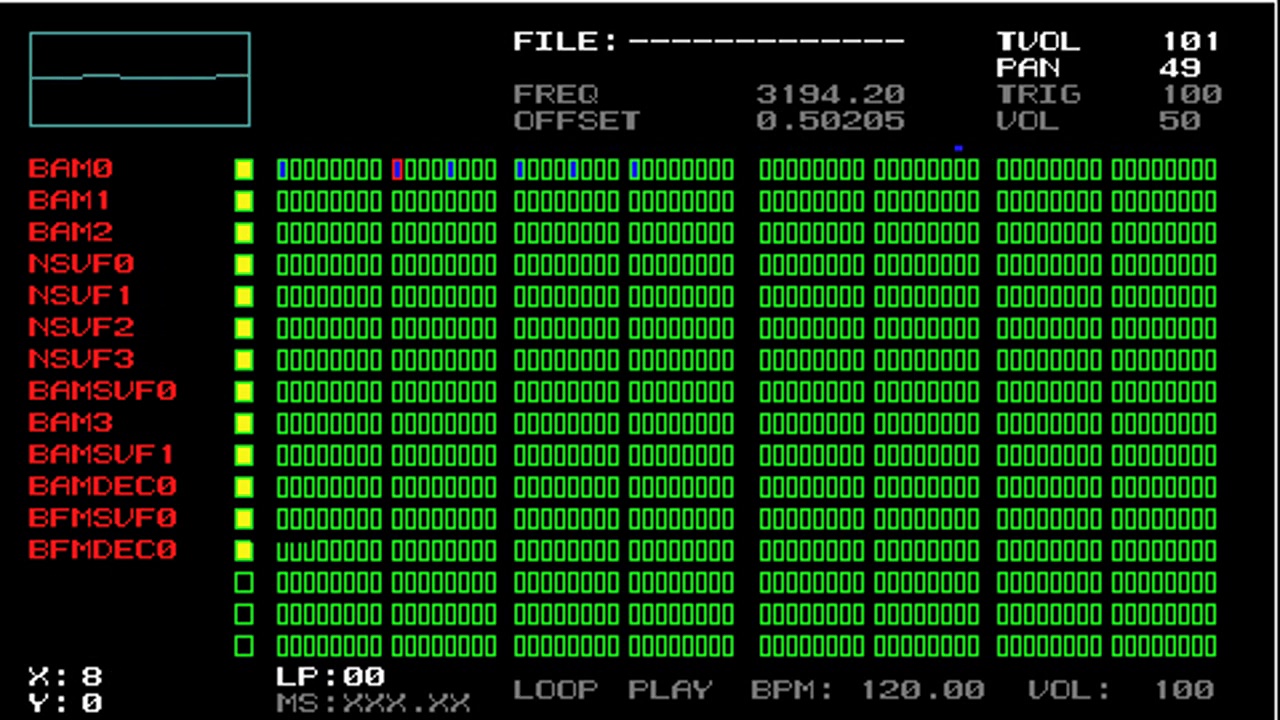
key("Tab")
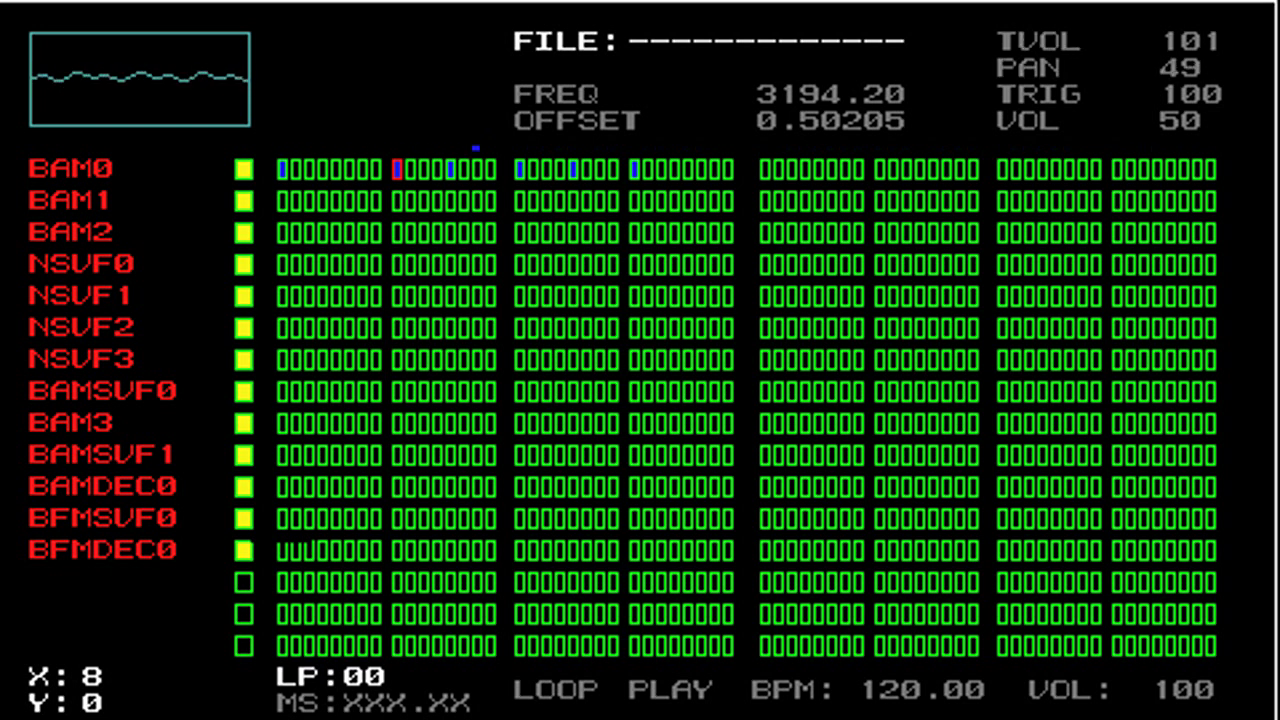
key("Right")
key("Left")
key("Right")
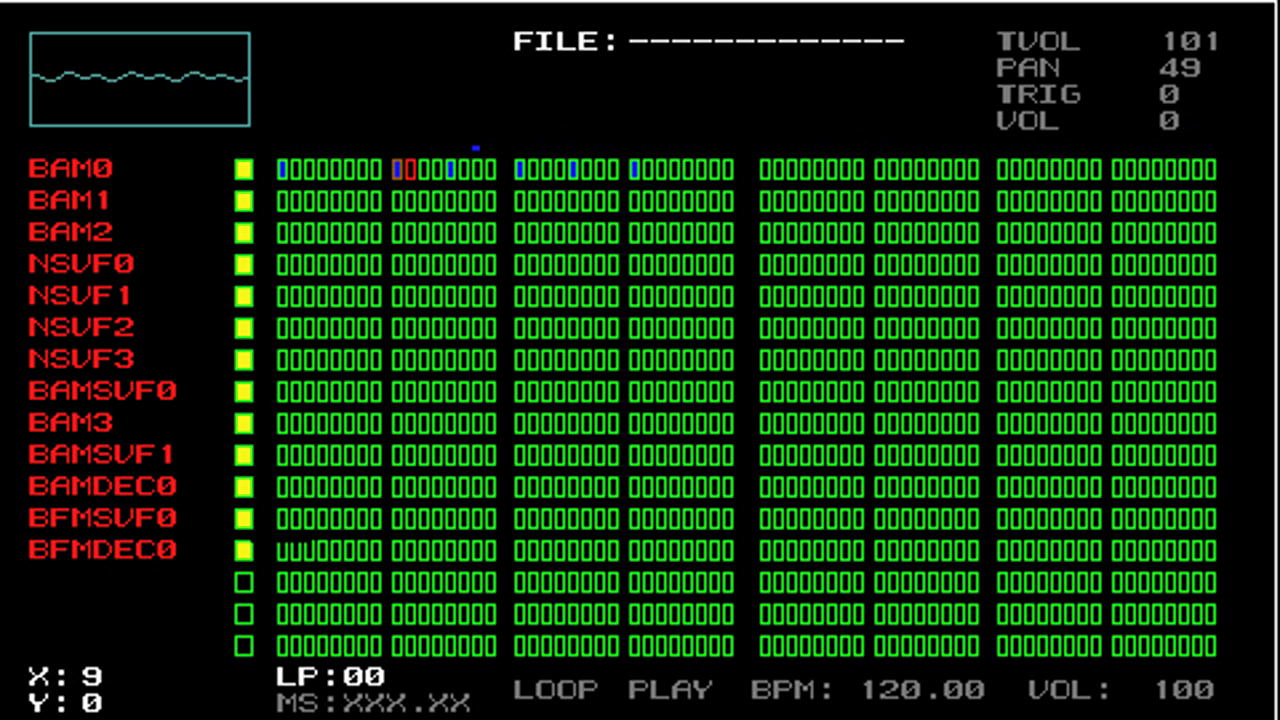
key("ctrl+Right")
key("ctrl+Right")
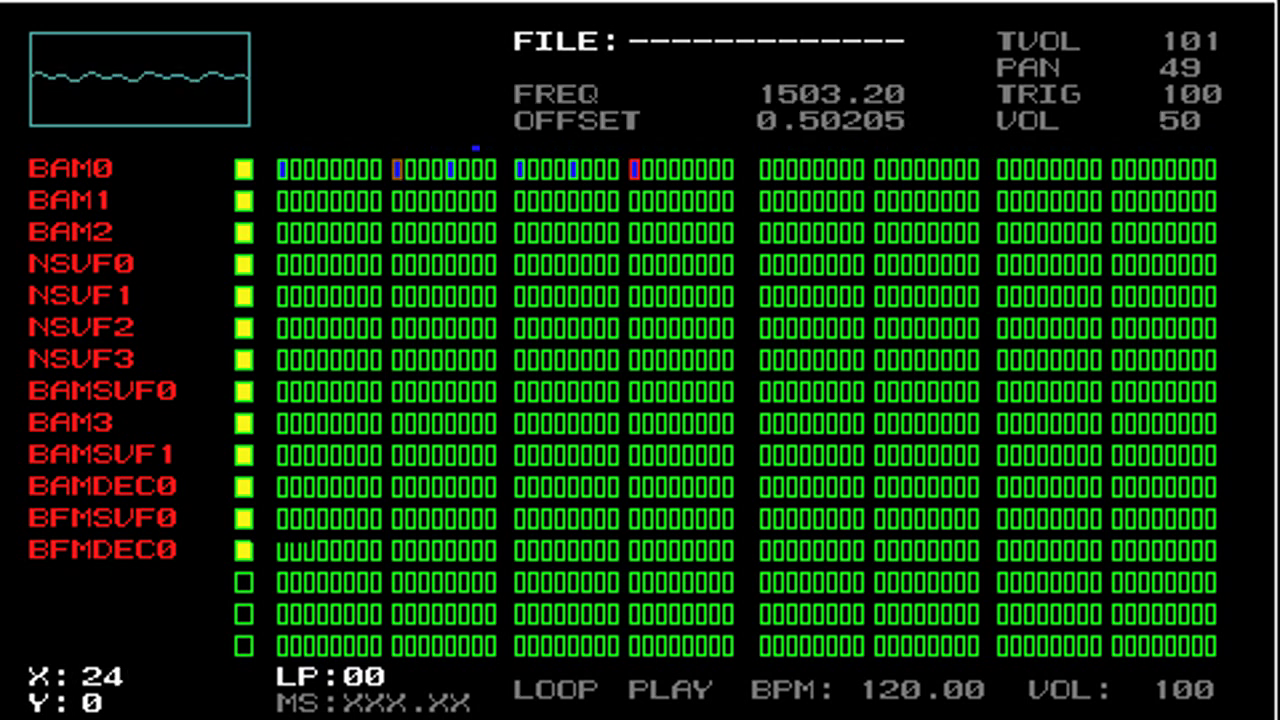
key("t")
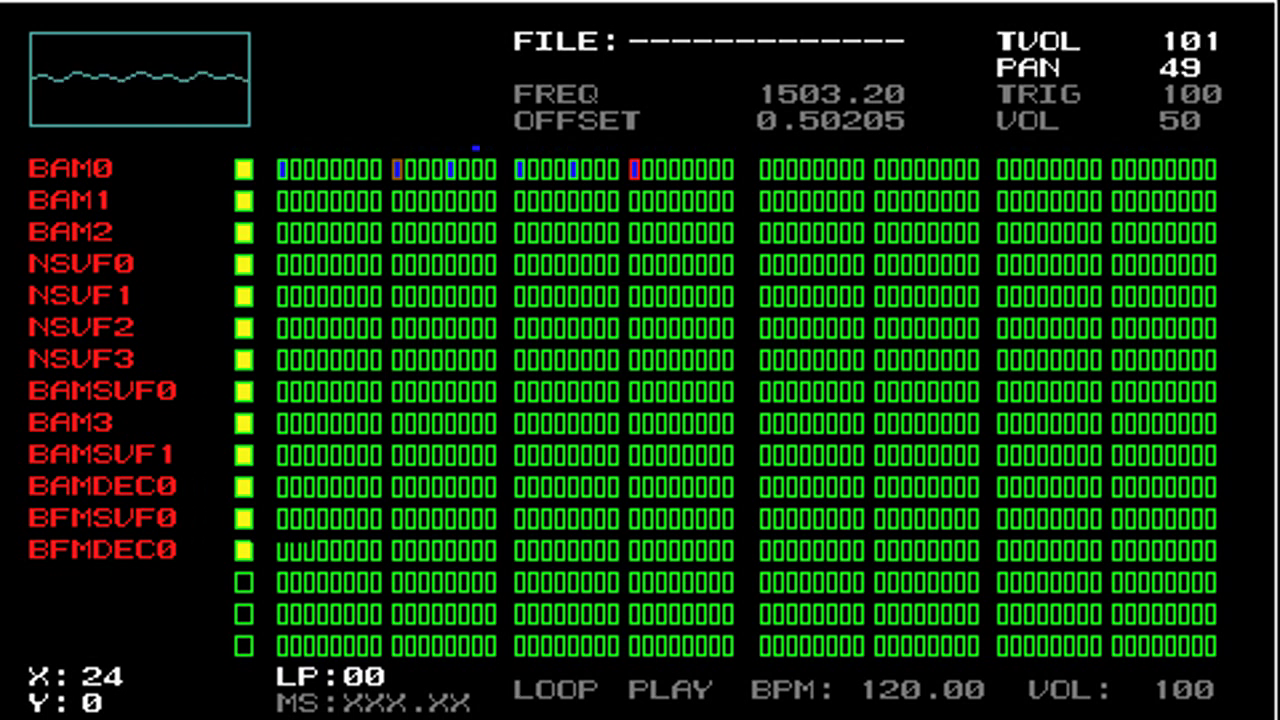
key("t")
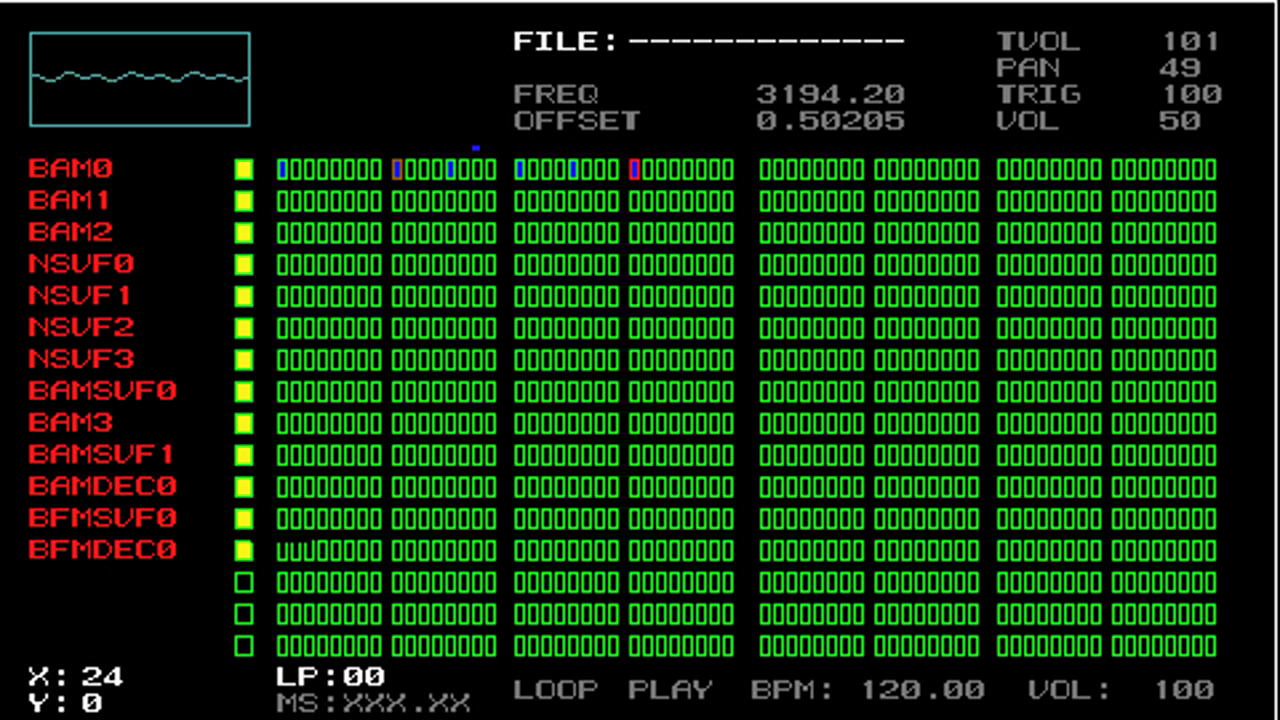
Return to step 8 of BAM0 and clear its mark as the copy source
key("ctrl+Left")
key("ctrl+Left")
key("ctrl+Left")
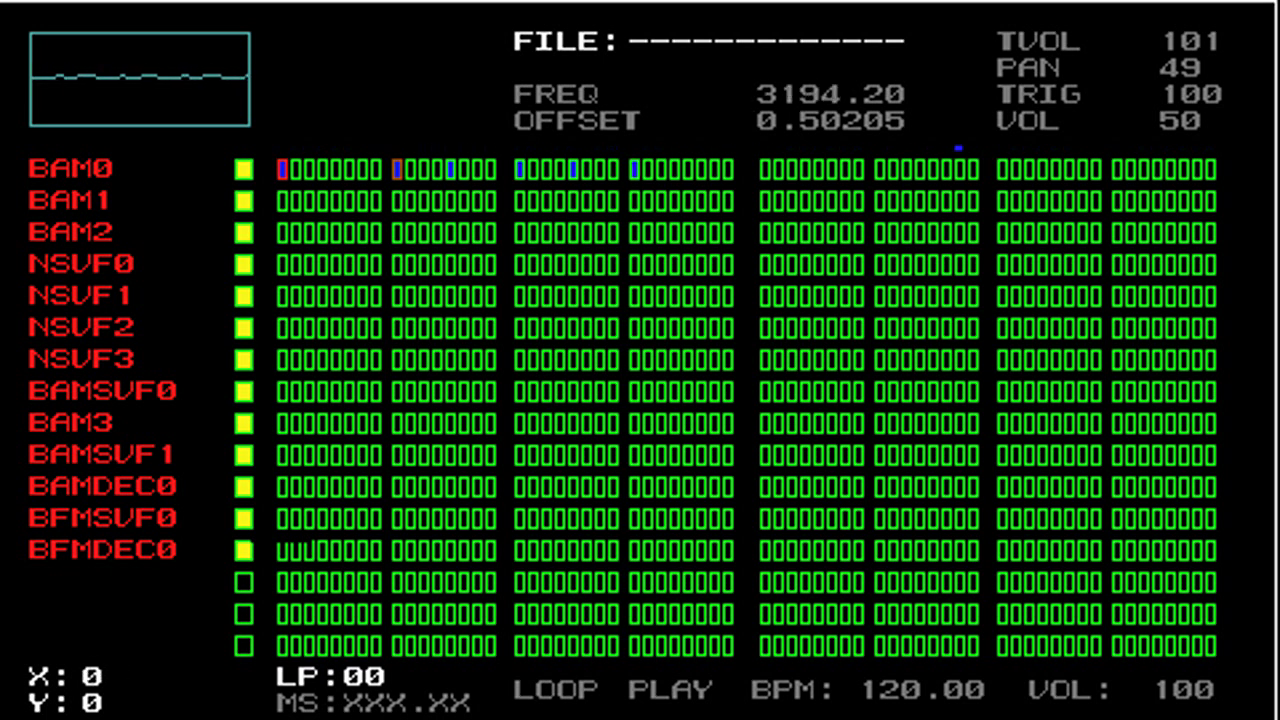
key("Tab")
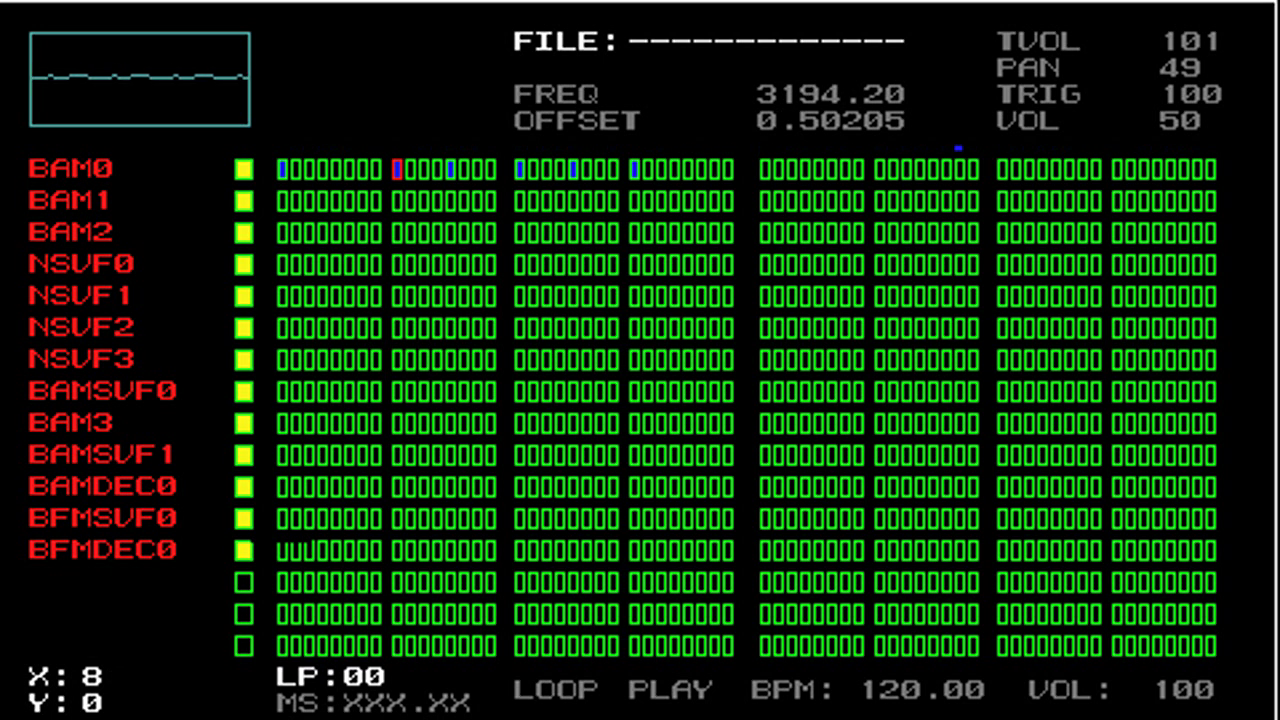
key("t")
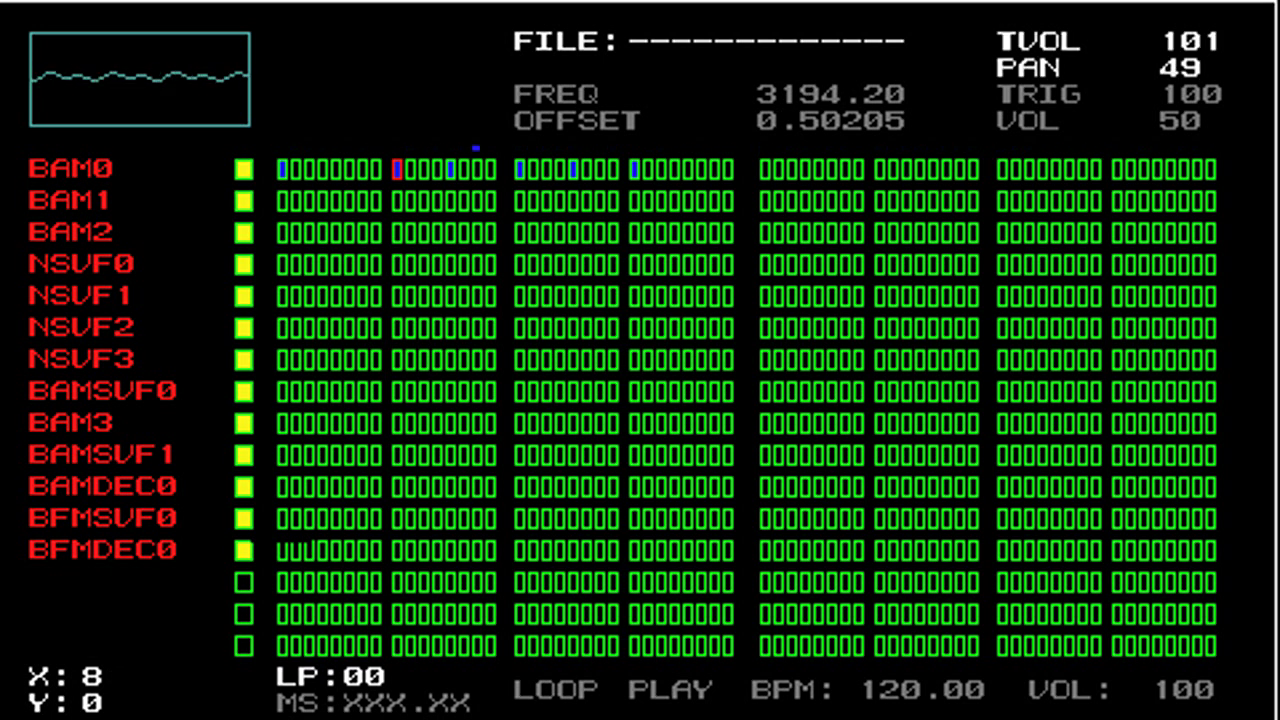
key("t")
key("Right")
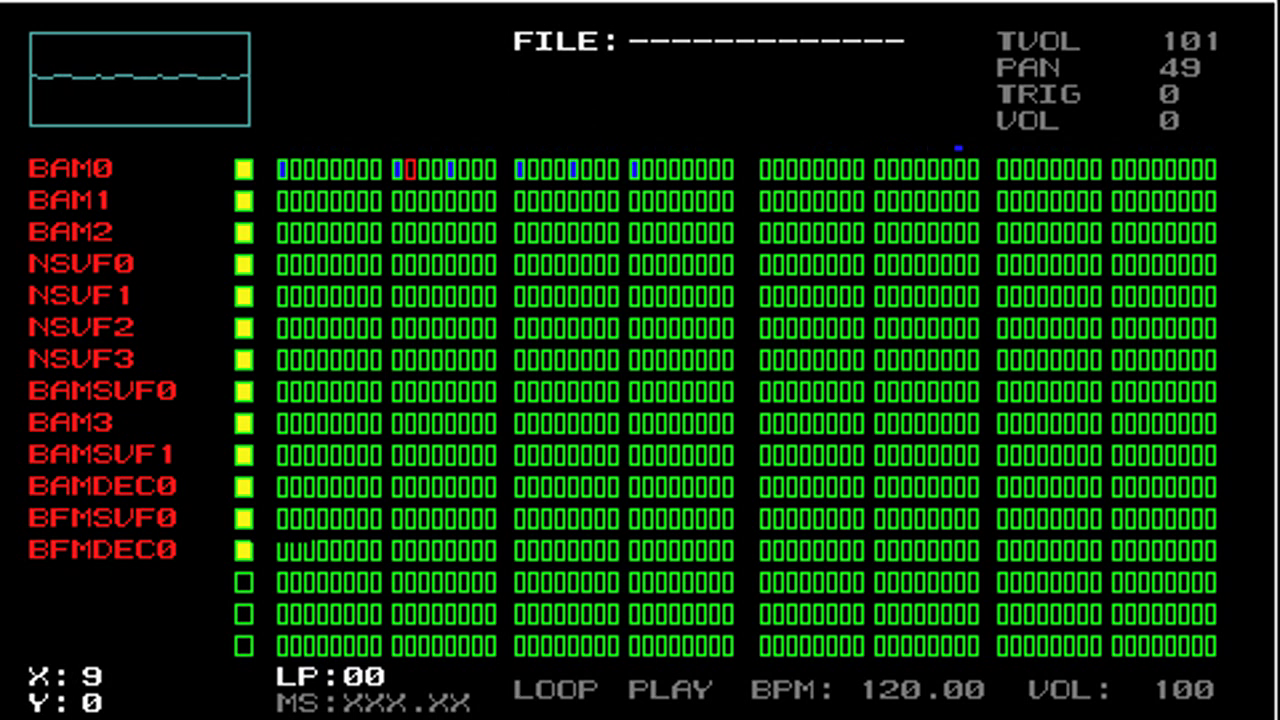
key("Left")
key("Right")
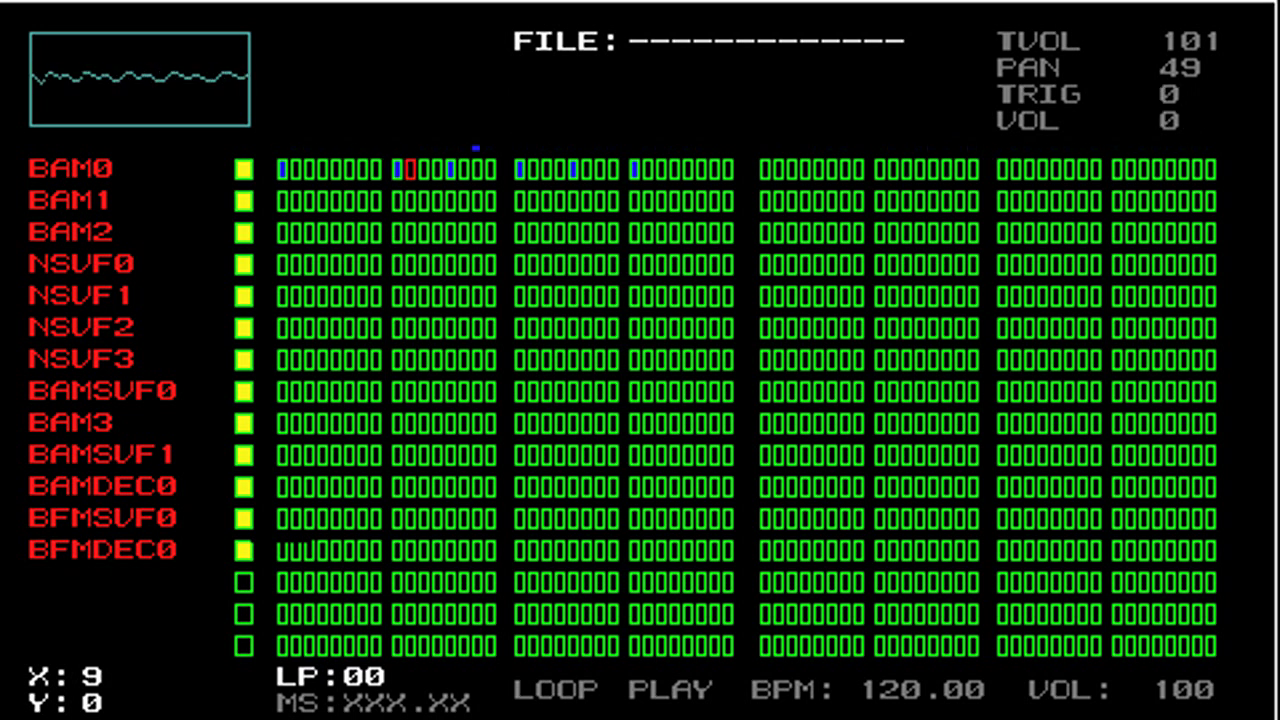
key("Left")
key("Right")
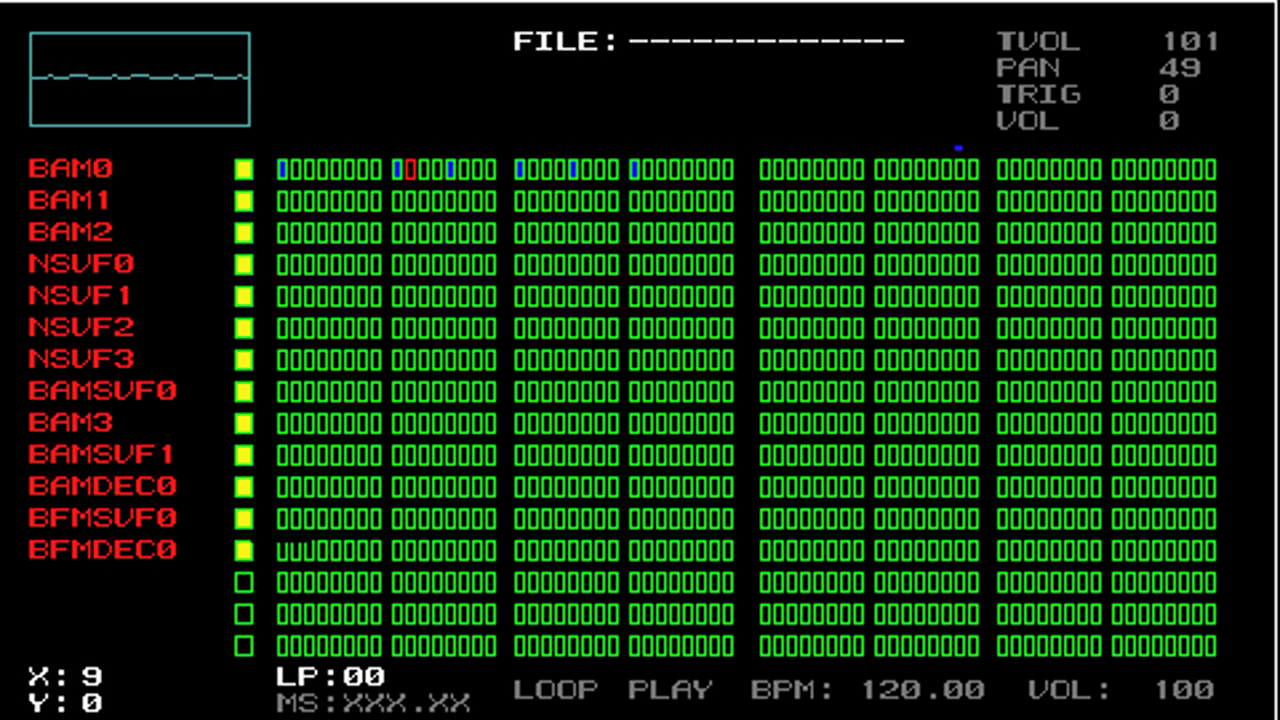
Switch the BAM0 trigger at step 16 to the magenta trigger type and check it in the pattern
left_click(519, 169)
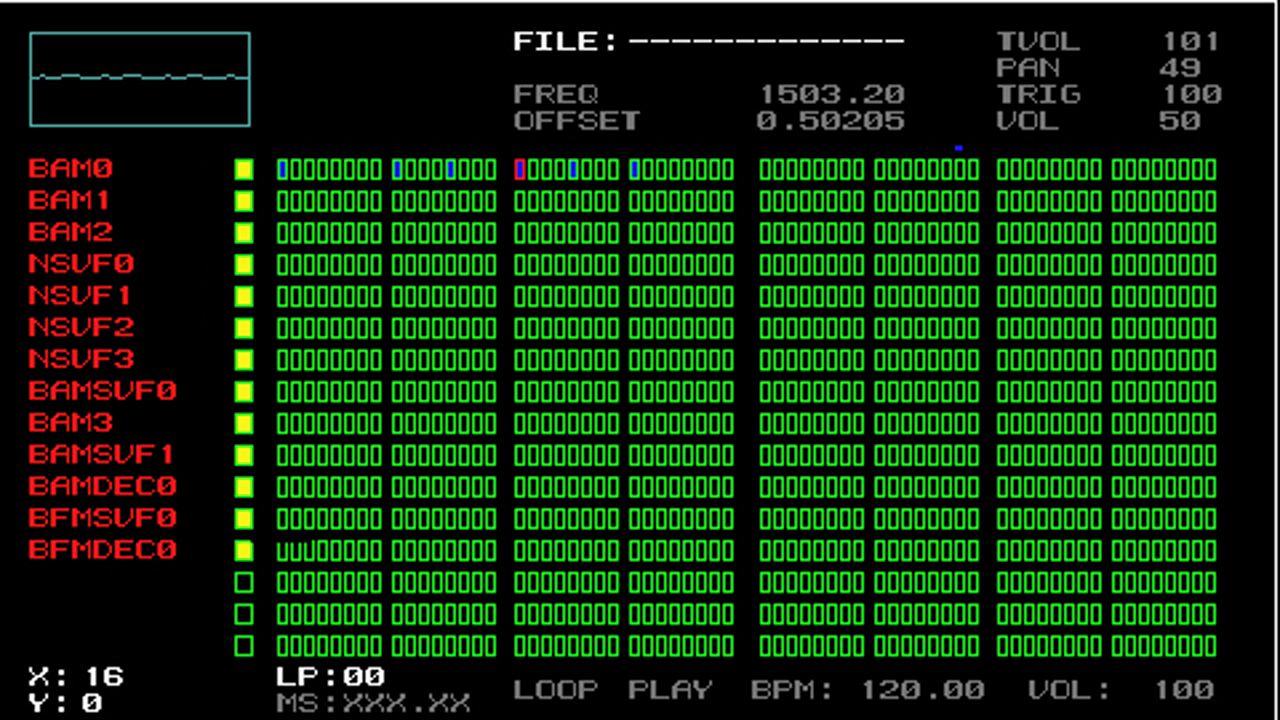
key("Return")
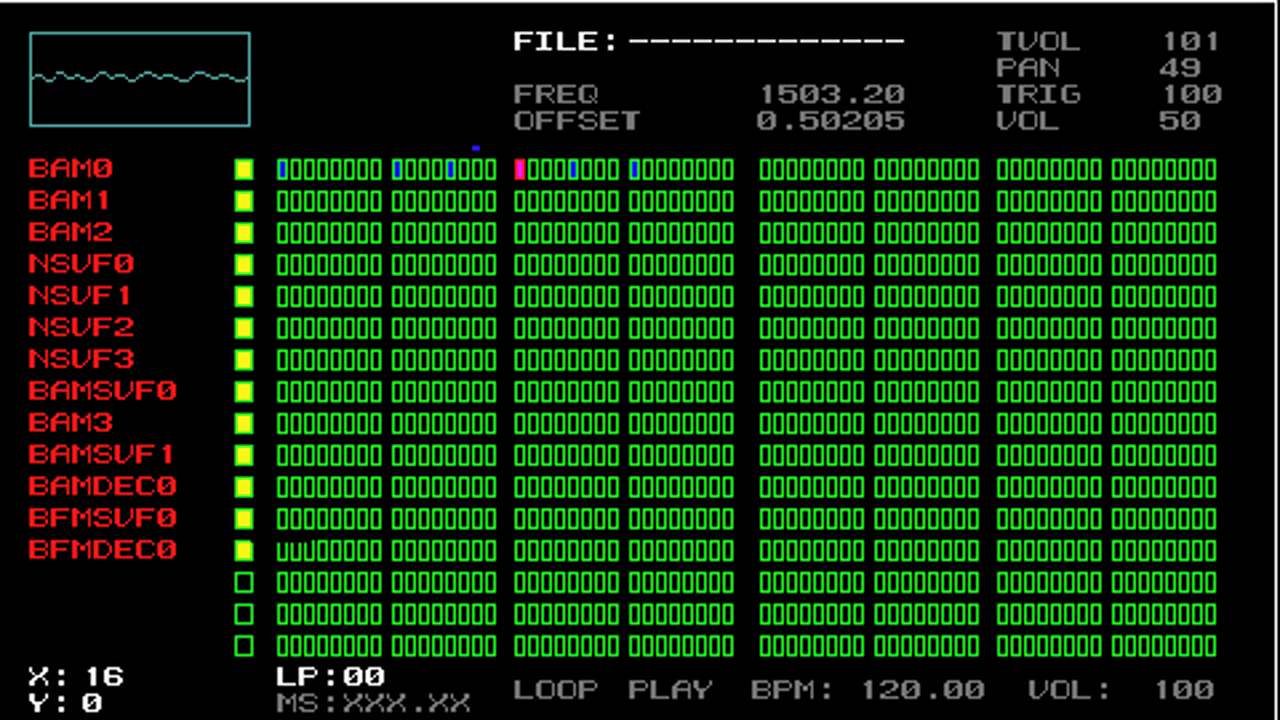
key("Right")
key("Right")
key("Right")
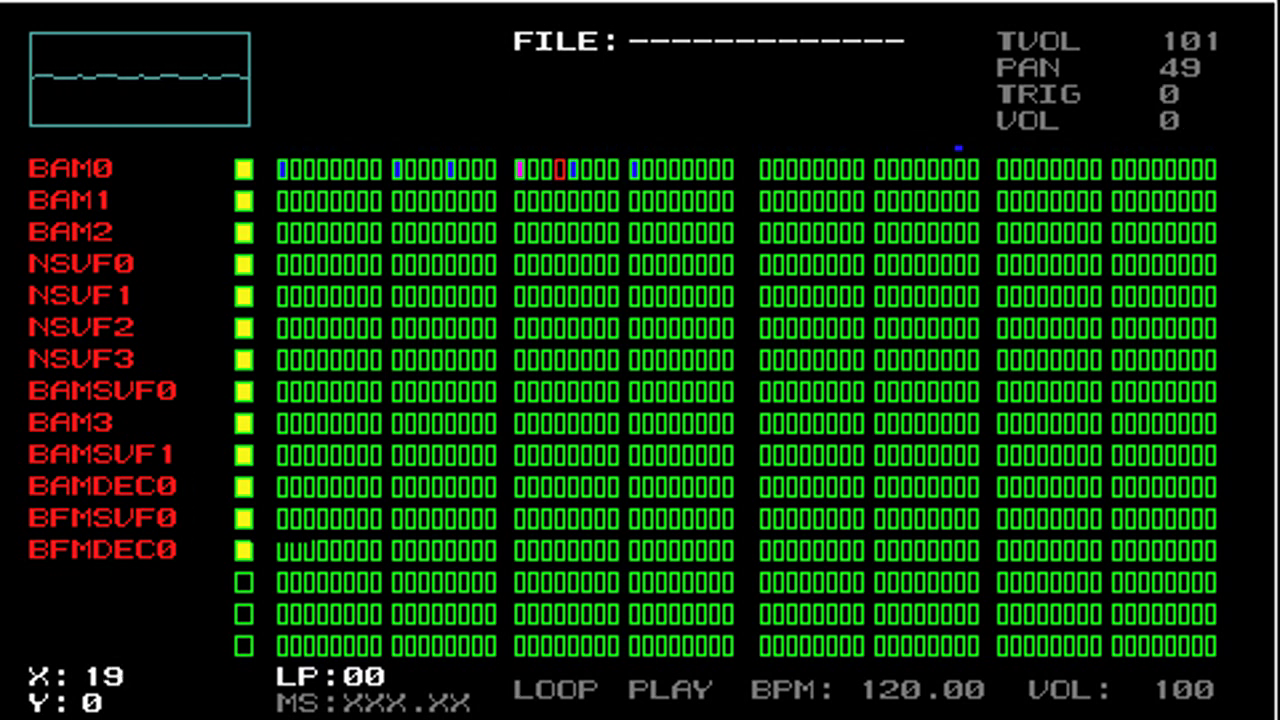
key("Left")
key("Left")
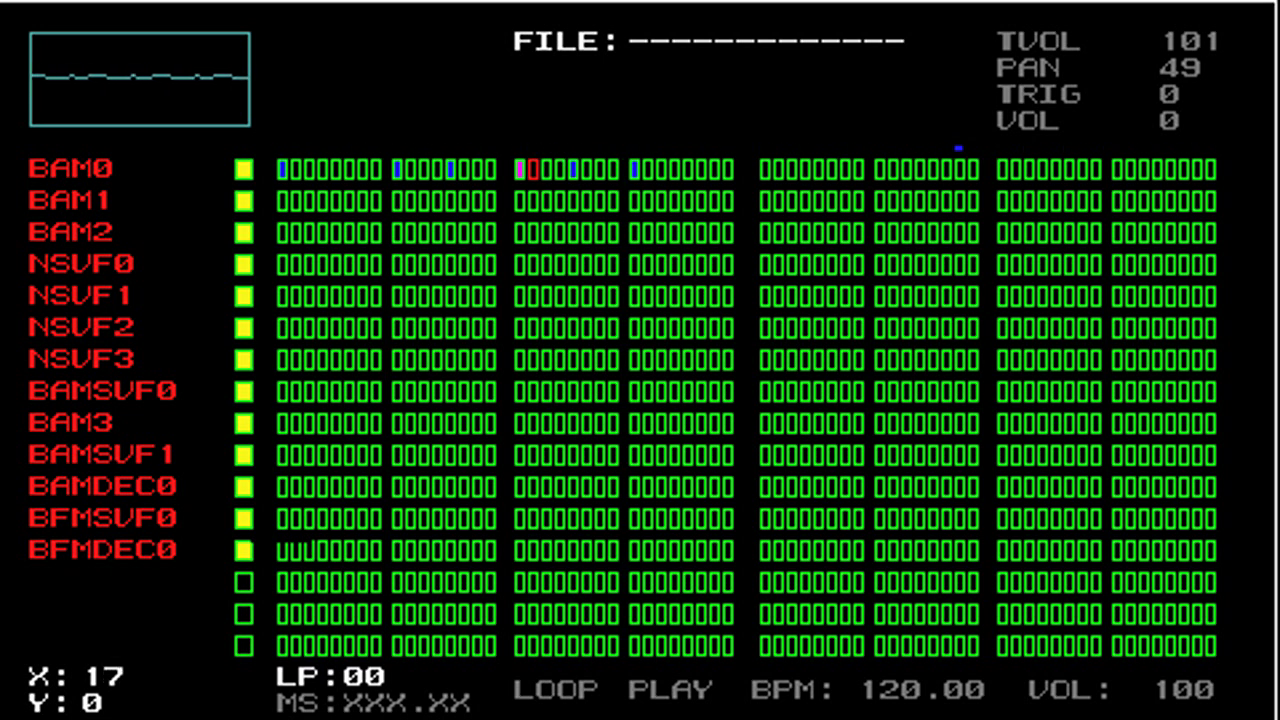
key("Left")
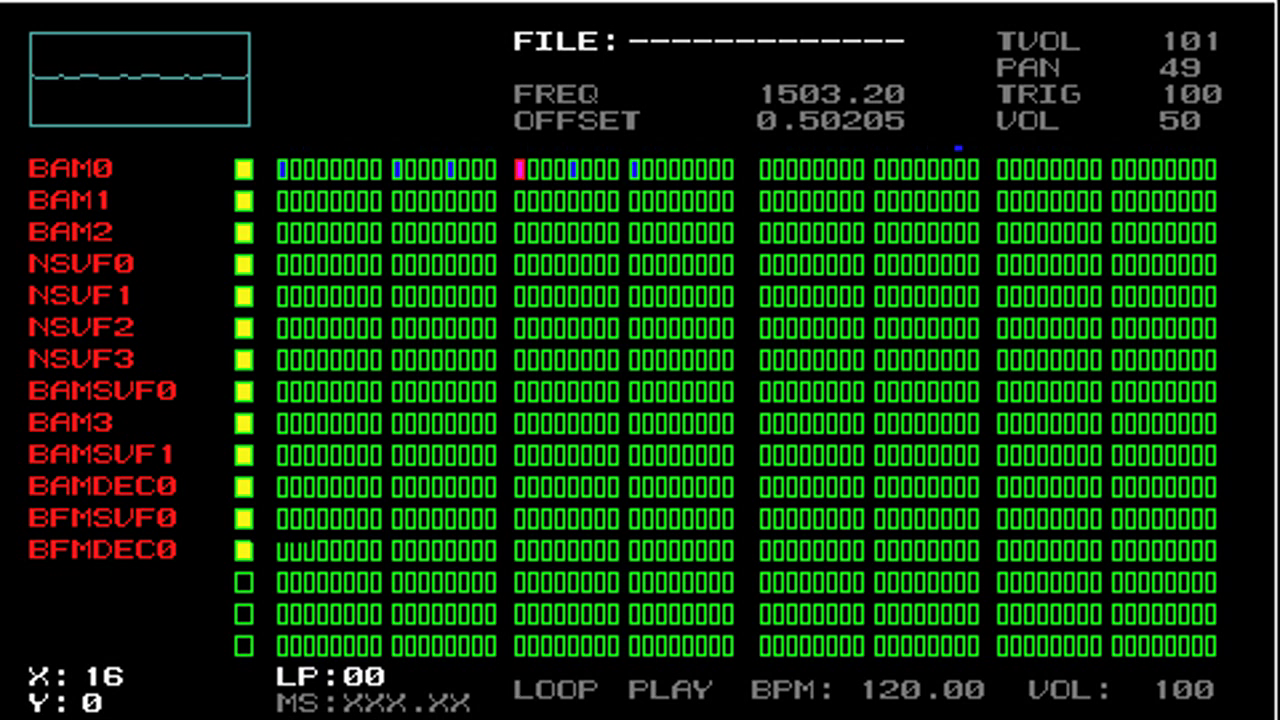
Enter the TRIG and VOL settings of the BAM0 trigger at step 16 and return to the pattern grid
key("Tab")
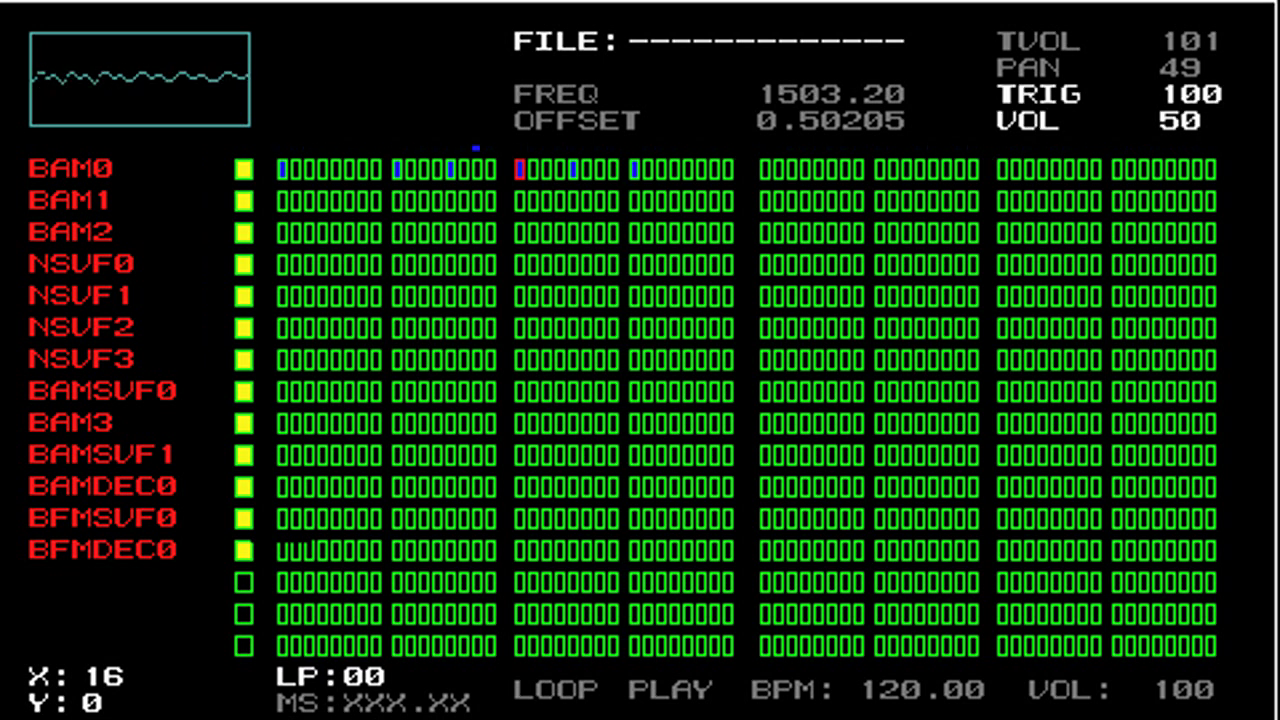
key("Tab")
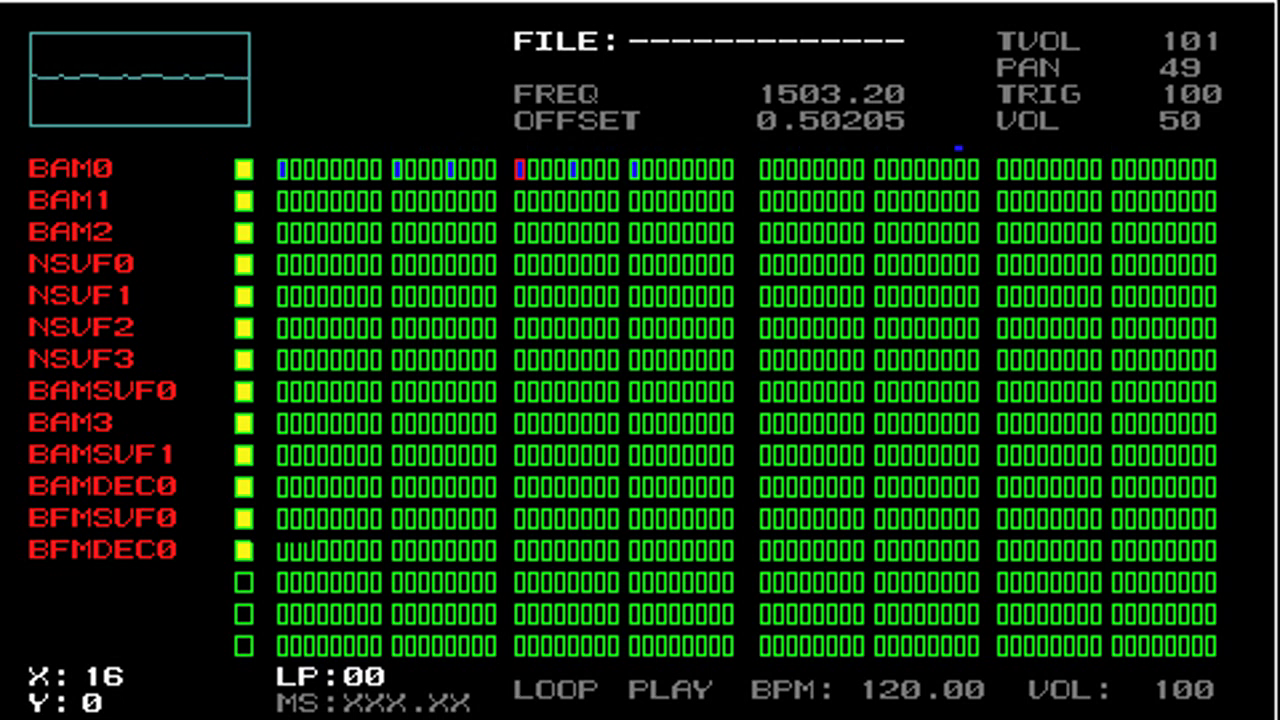
Browse the loop patterns from LP 00 through LP 04 and return to LP 00
key("Page_Down")
key("Page_Down")
key("Page_Down")
key("Page_Down")
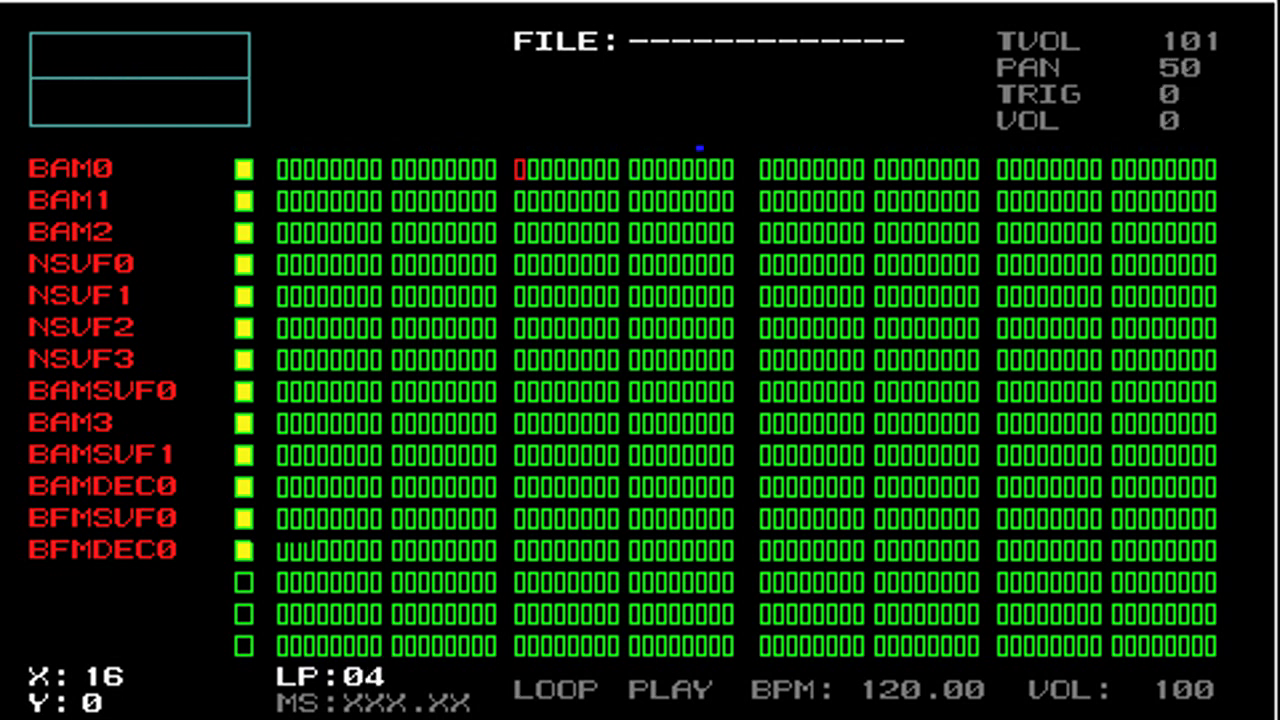
key("Page_Up")
key("Page_Up")
key("Page_Up")
key("Page_Up")
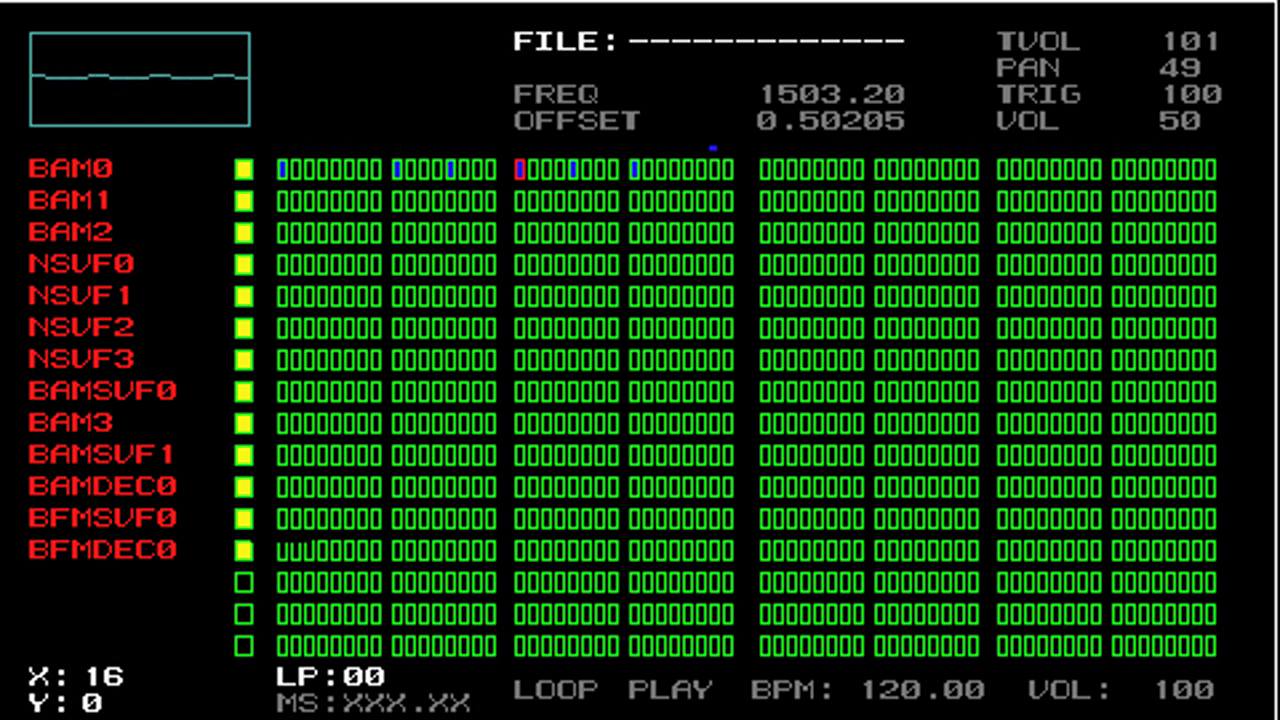
Switch the sequencer grid to loop pattern LP 03
key("Return")
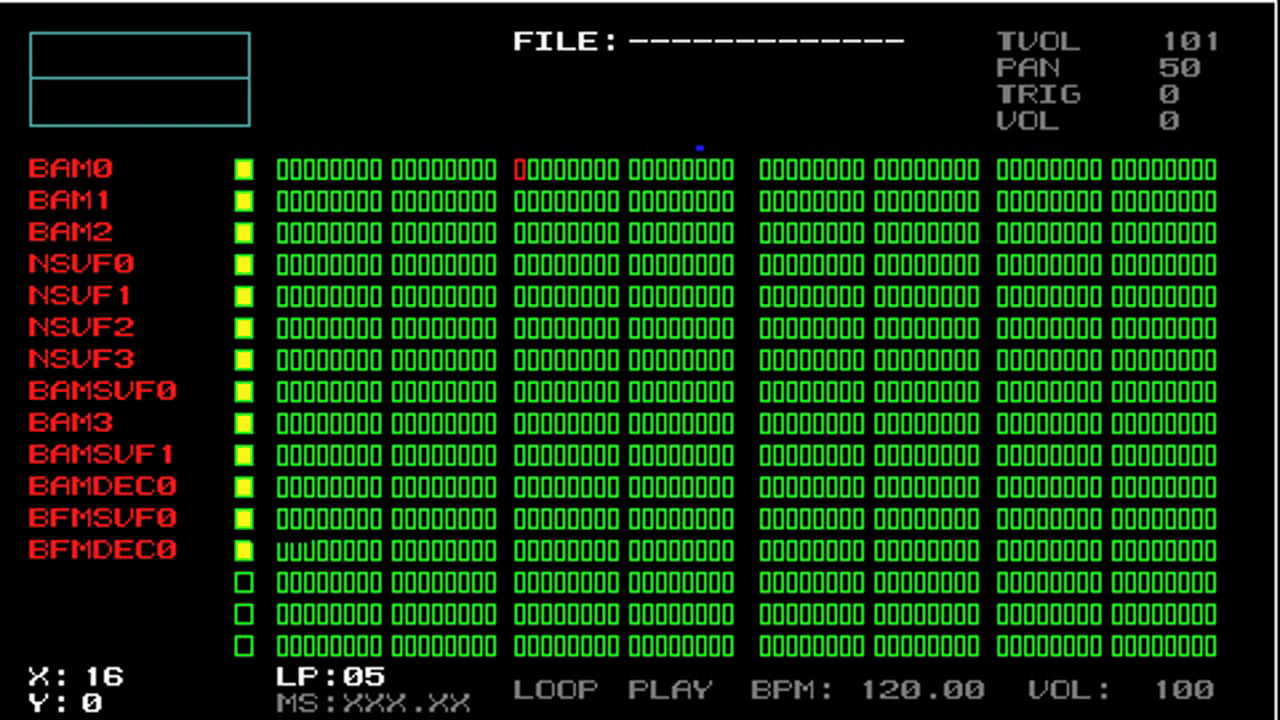
key("Page_Down")
key("Page_Down")
key("Page_Down")
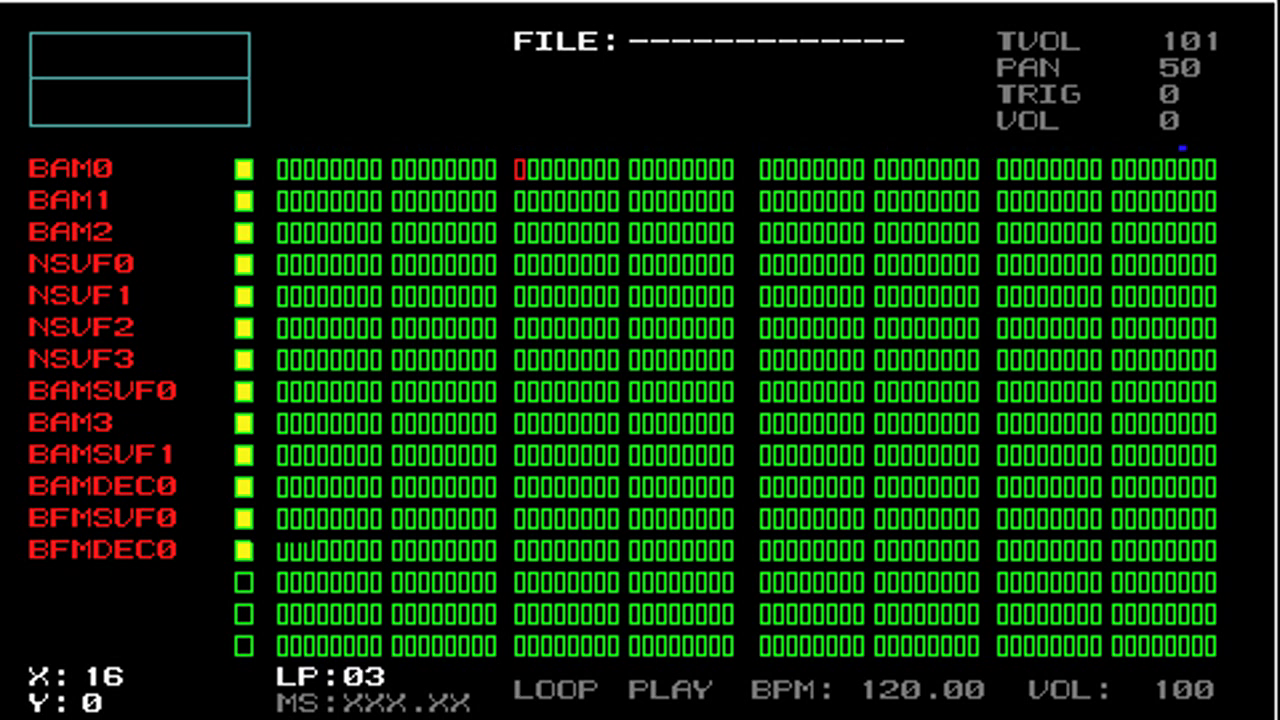